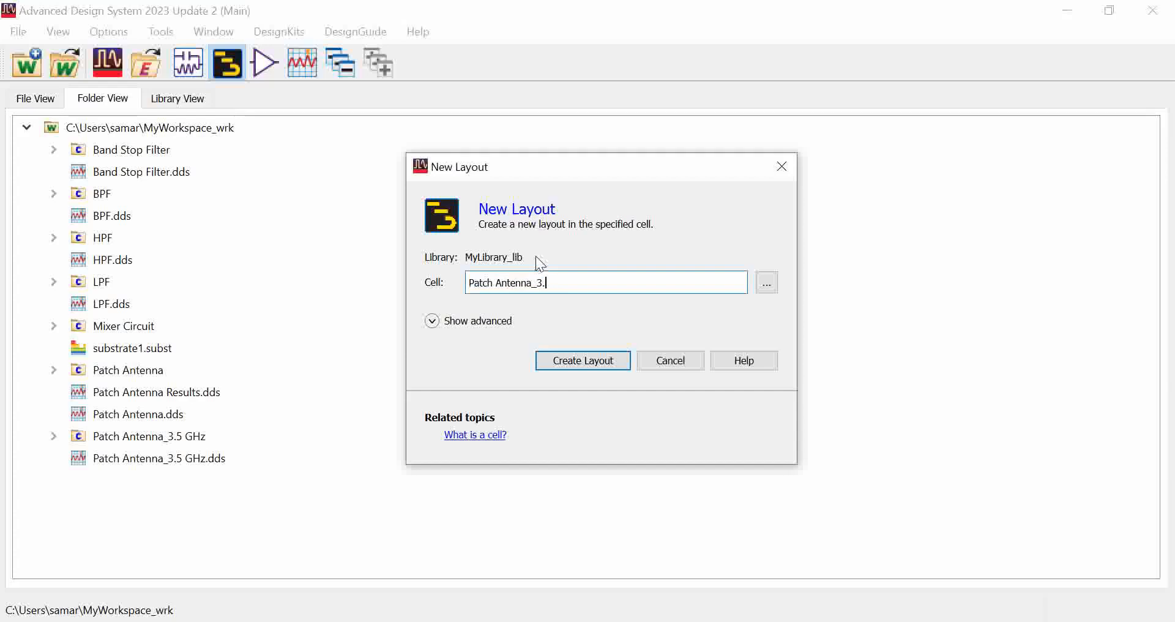
Step: Create the layout cell Patch Antenna_3.5 and draw a patch rectangle about 610 by 385 mm on the cond layer
click(594, 360)
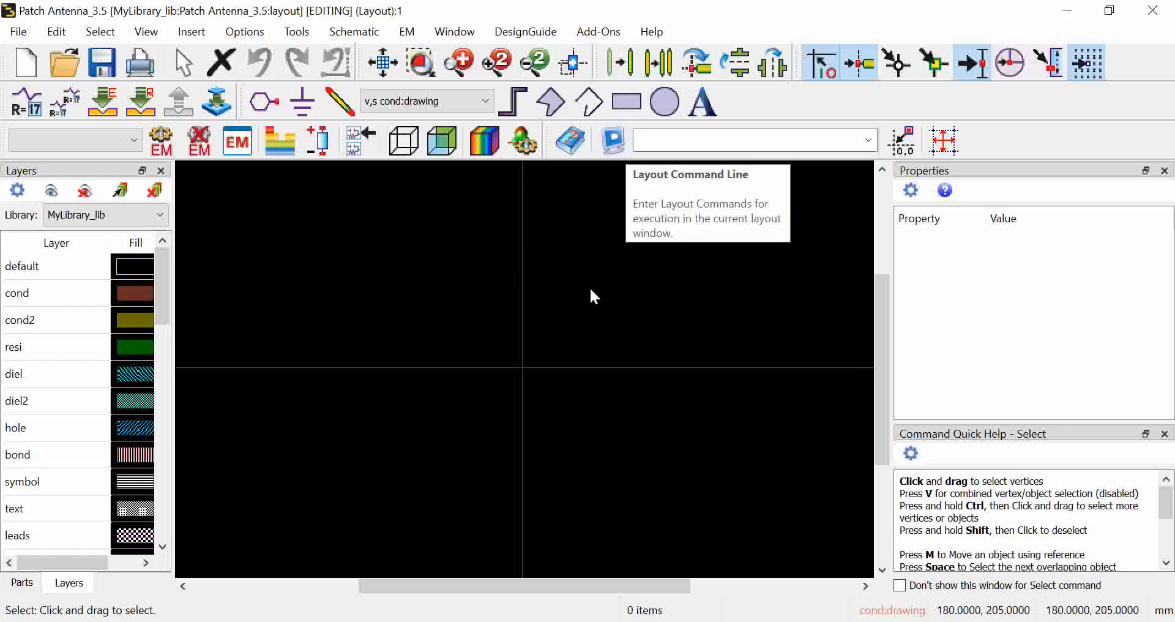
click(626, 102)
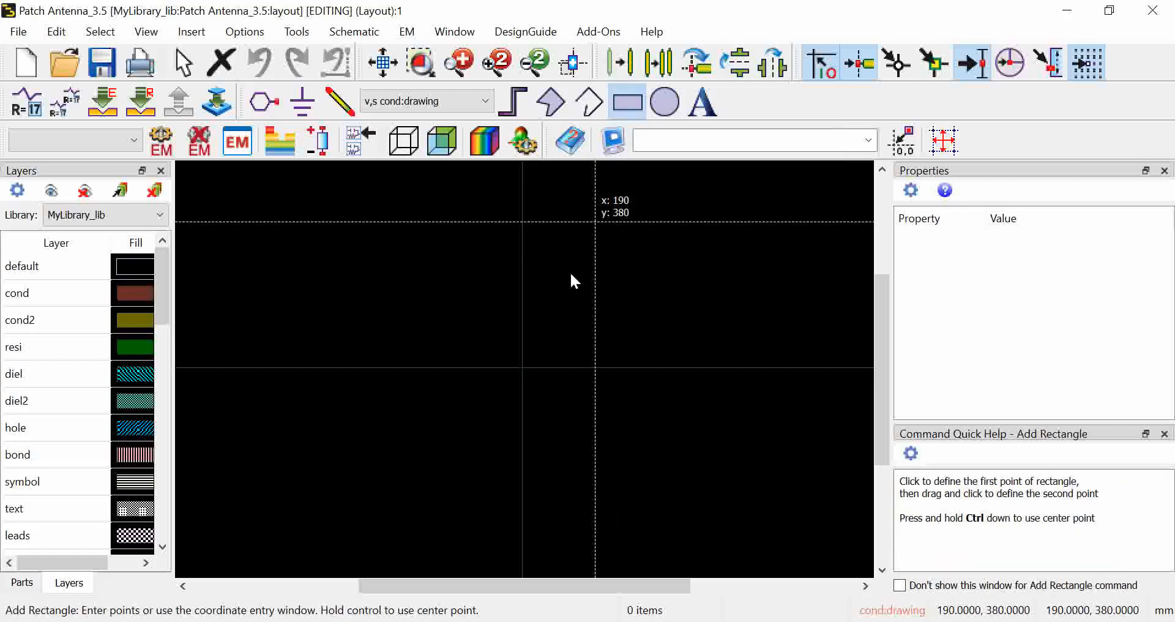
click(401, 270)
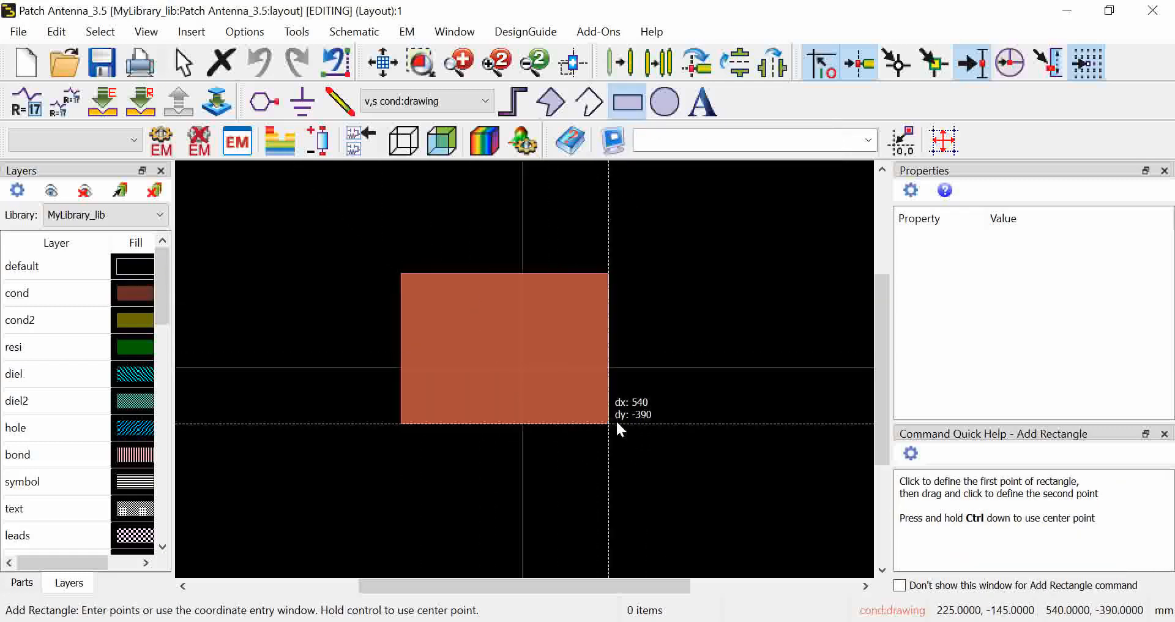
click(636, 419)
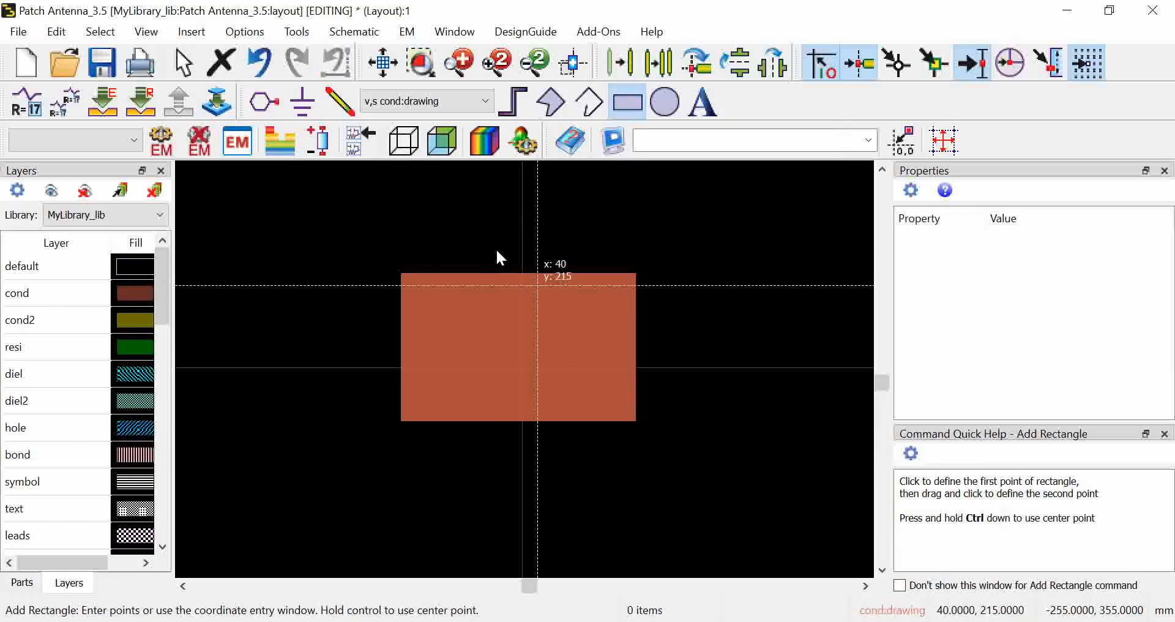
Step: Draw a narrow vertical feed rectangle about 55 by 195 mm below the patch rectangle
click(510, 446)
click(532, 520)
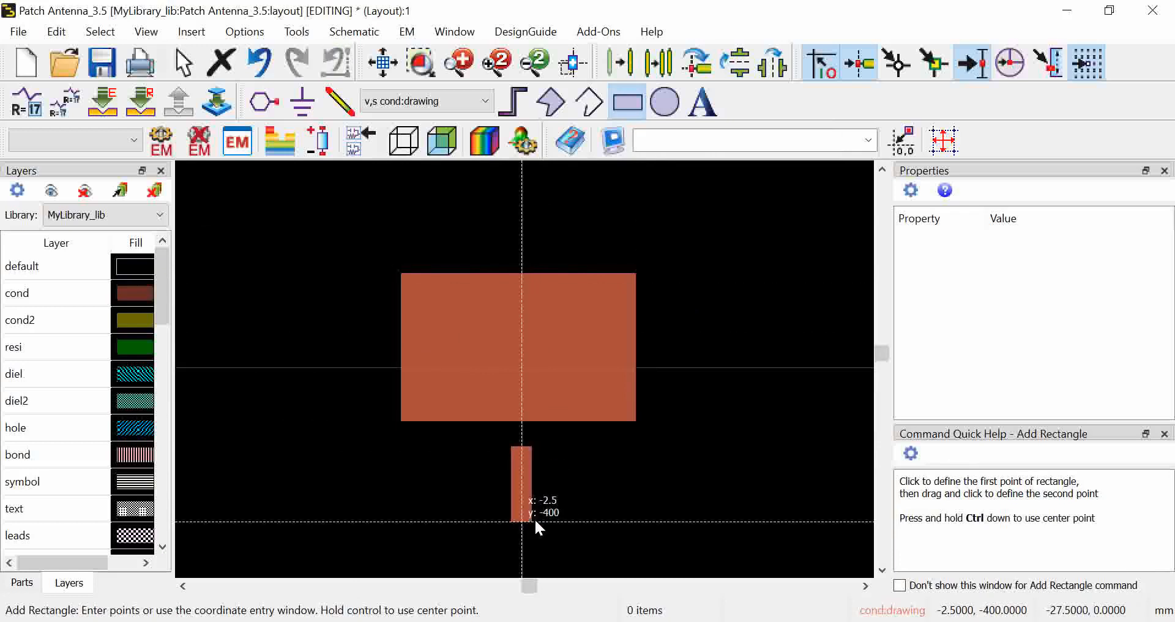
key(Escape)
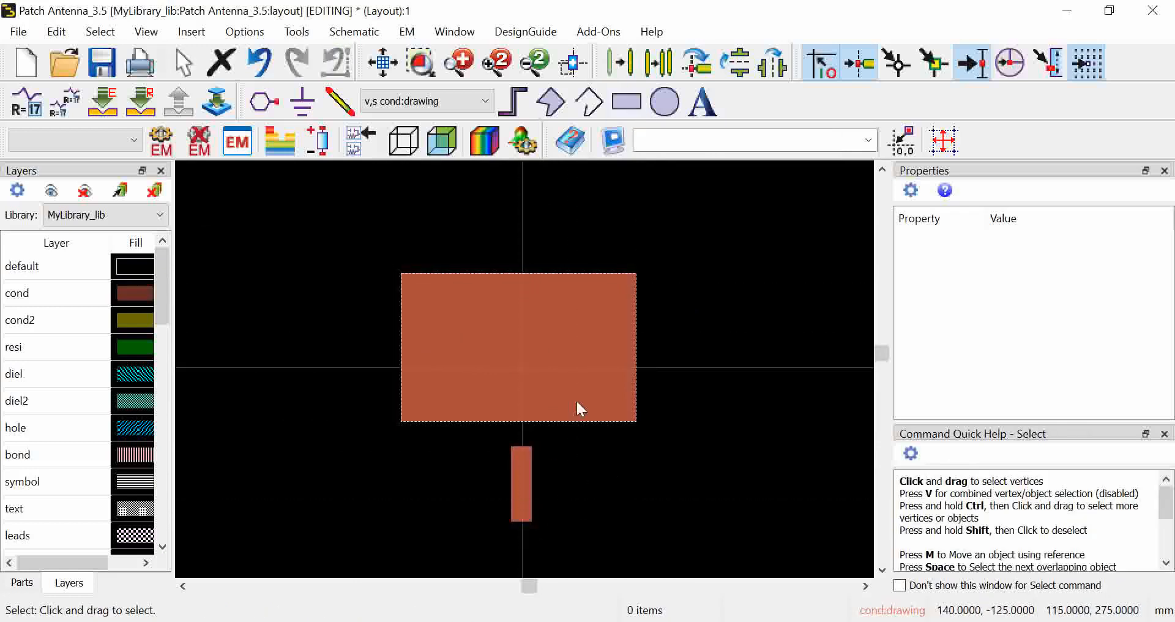
Step: Set the patch rectangle's width to 37 mm and its height to 19.2 mm
click(560, 361)
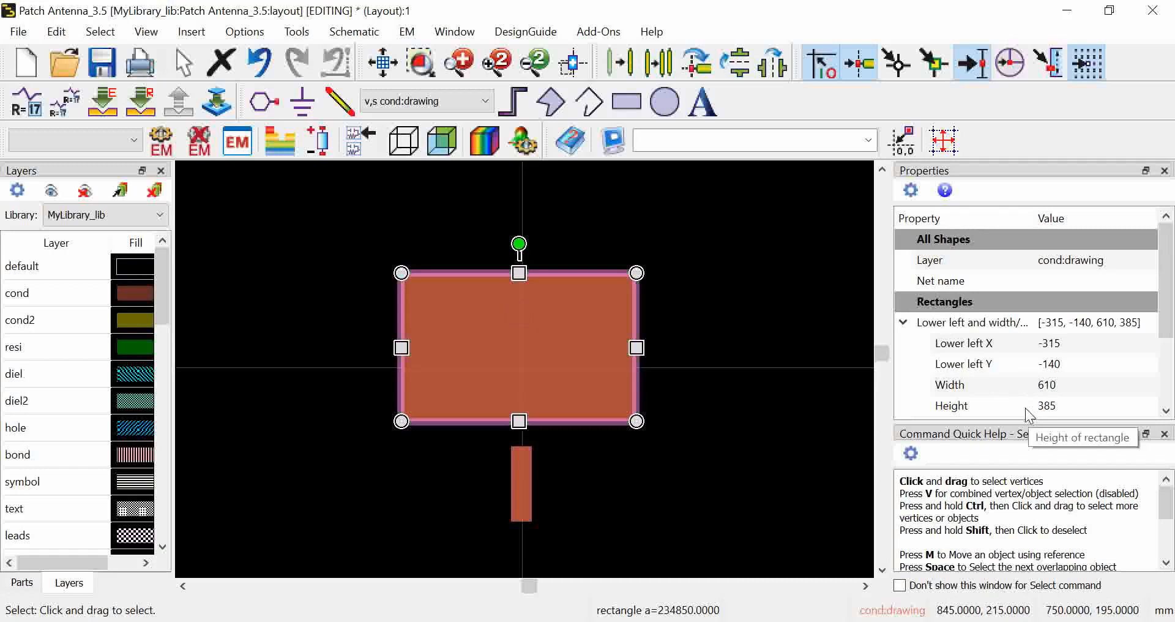
click(1051, 385)
click(1063, 382)
drag(1064, 382, 1037, 386)
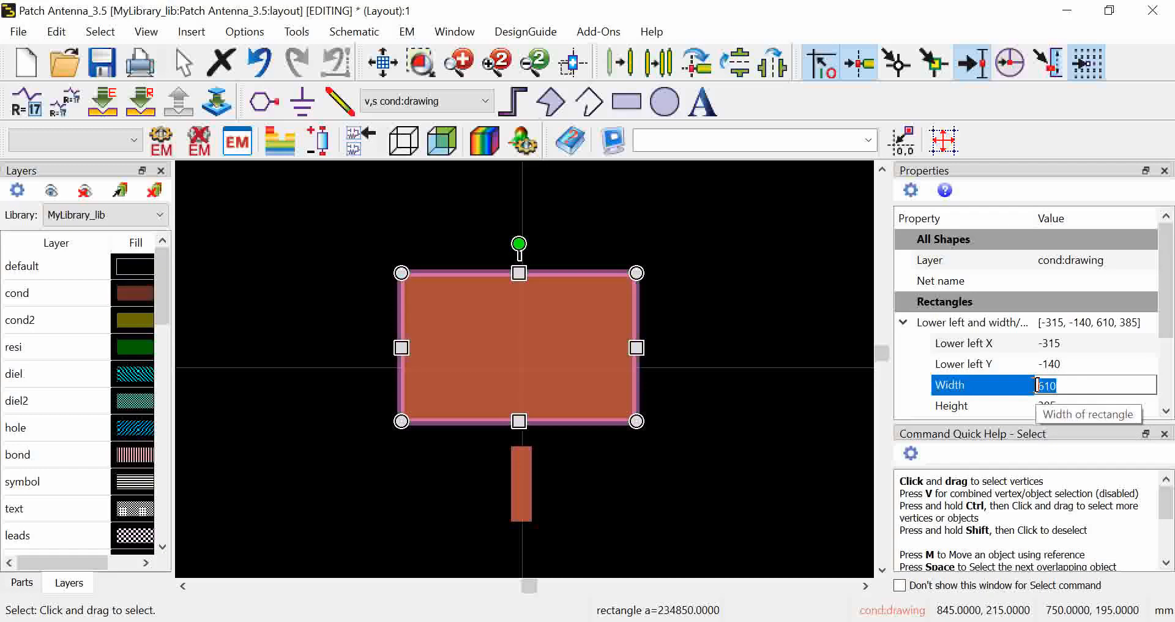
text(37)
key(Return)
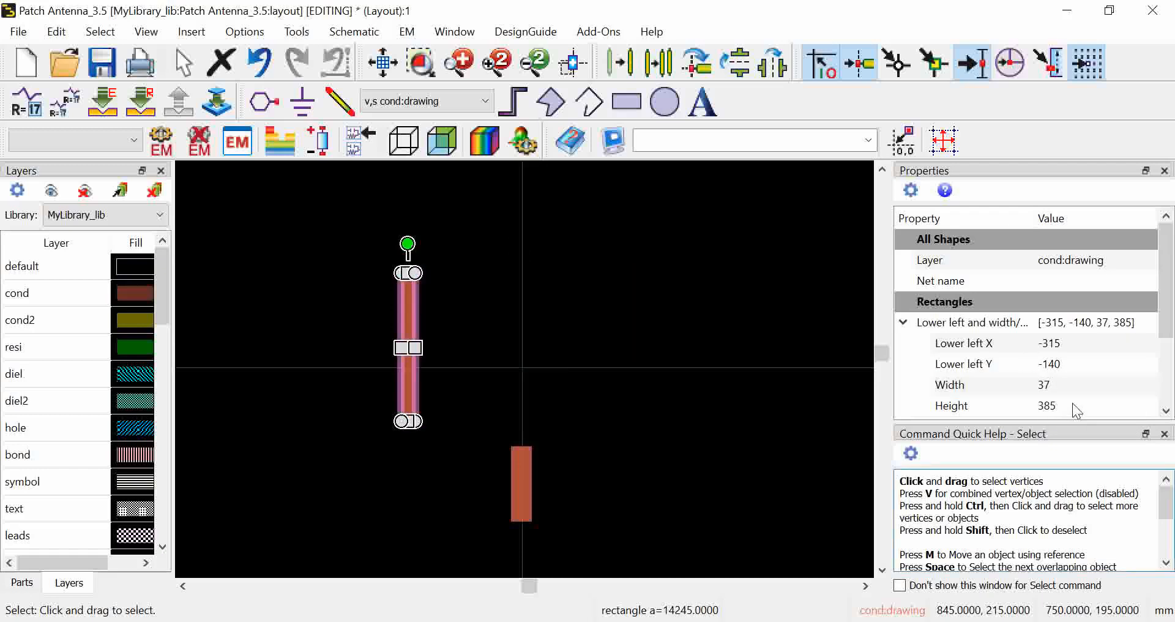
click(1072, 405)
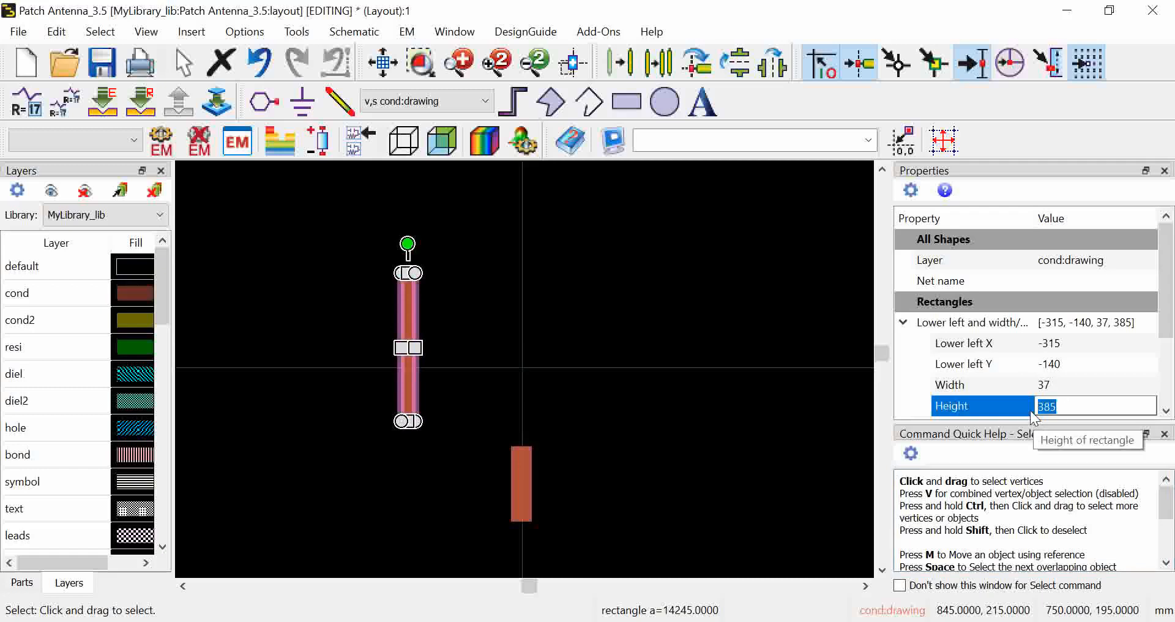
text(19.2)
key(Return)
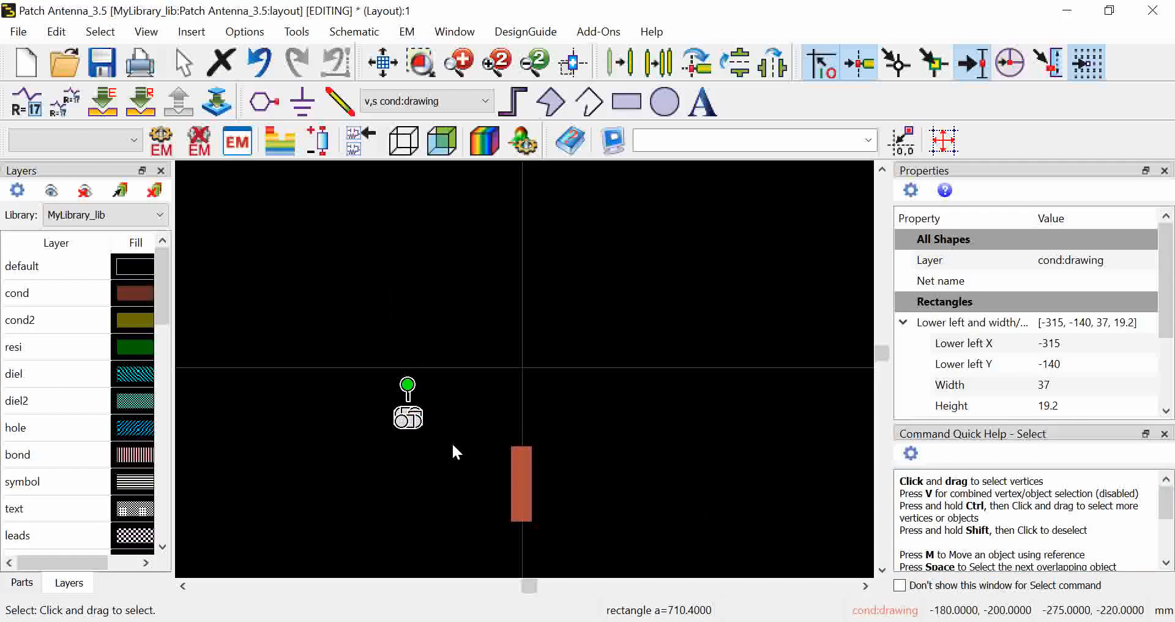
Step: Set the feed rectangle's width to 3.11 mm and its height to 6 mm
scroll(509, 376, down, 3)
scroll(519, 366, up, 6)
scroll(520, 367, up, 5)
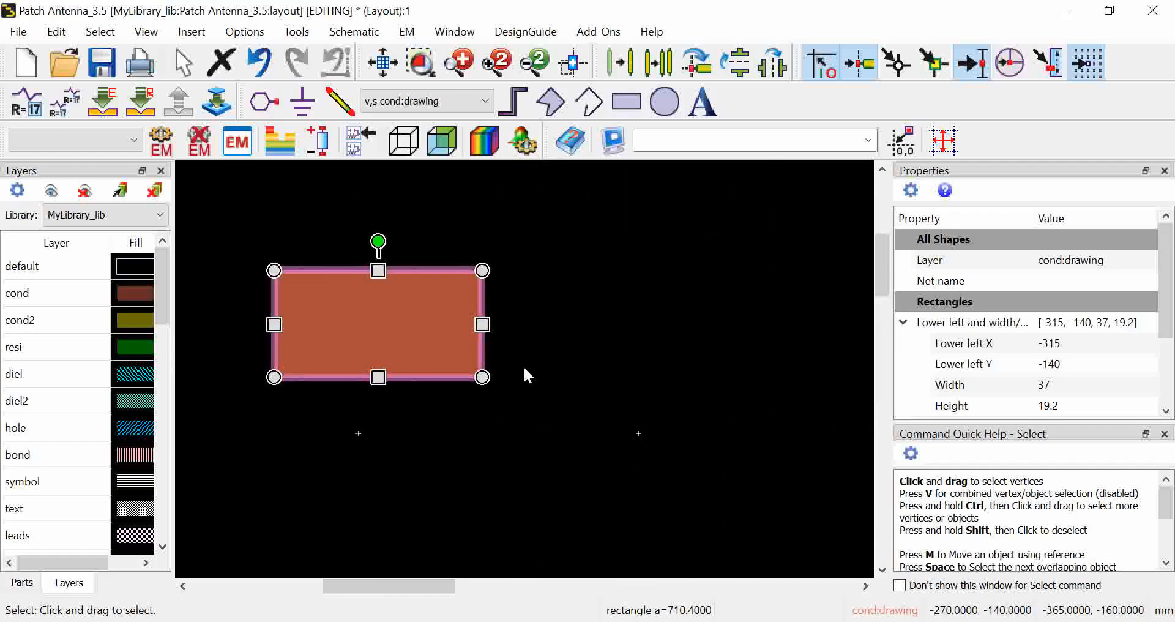
right_click(491, 385)
drag(490, 386, 667, 387)
scroll(524, 375, down, 6)
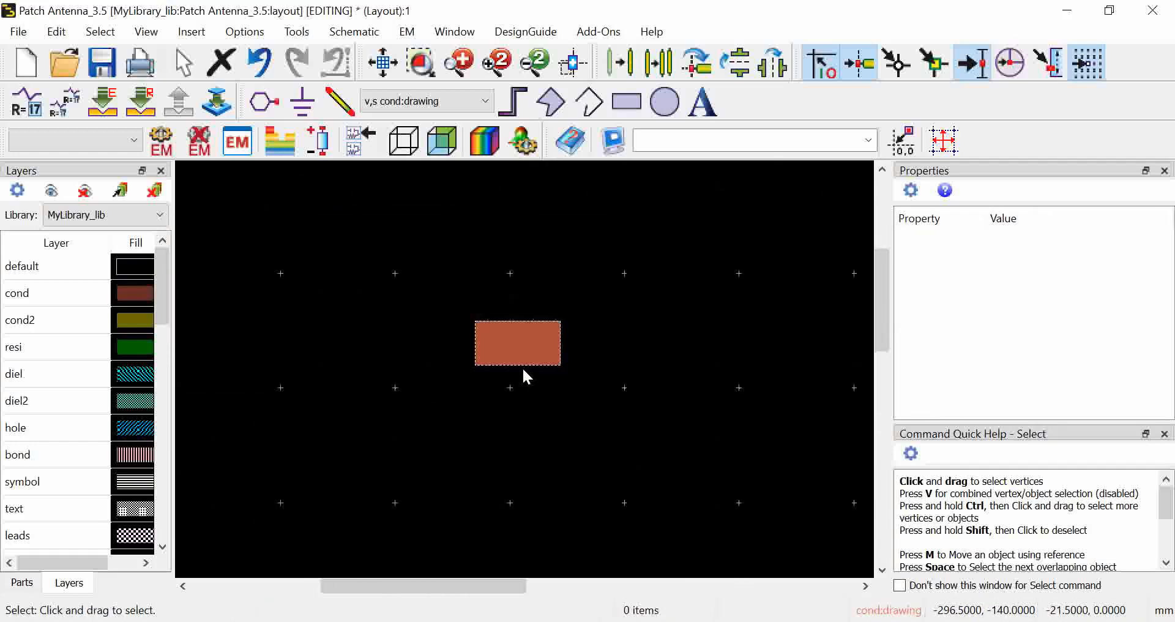
click(728, 456)
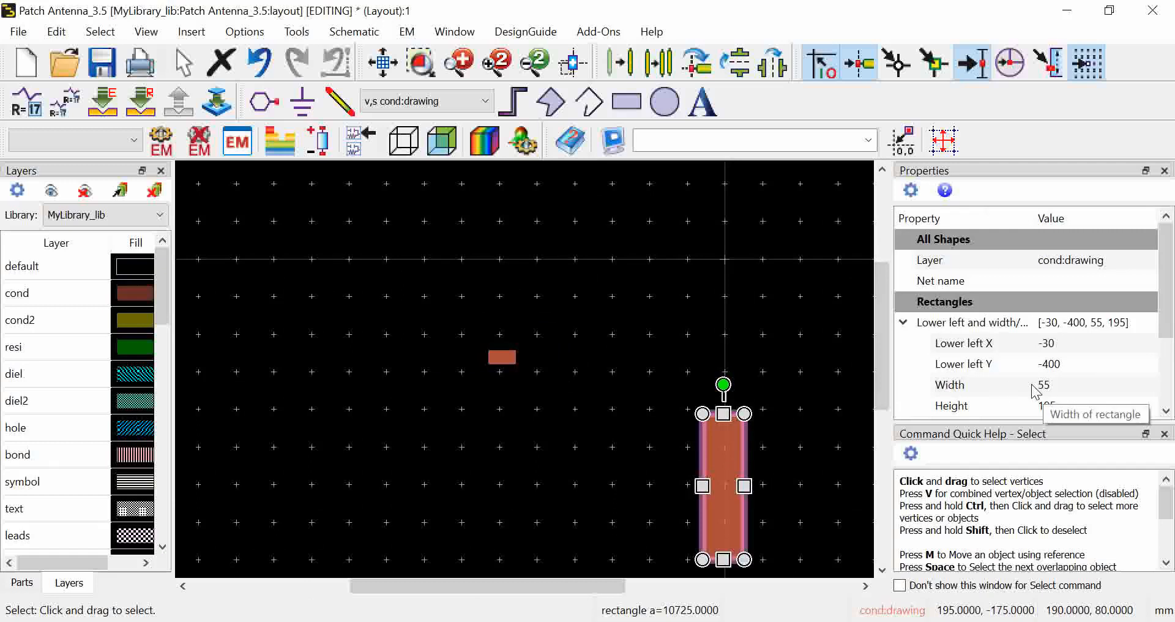
double_click(1054, 384)
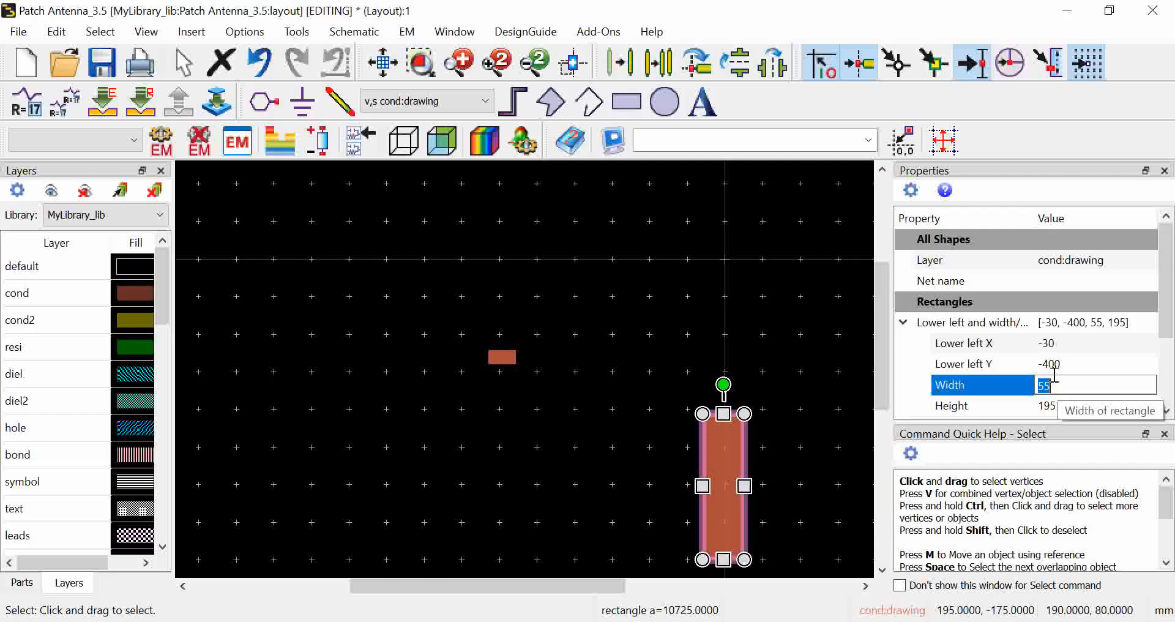
text(3.11)
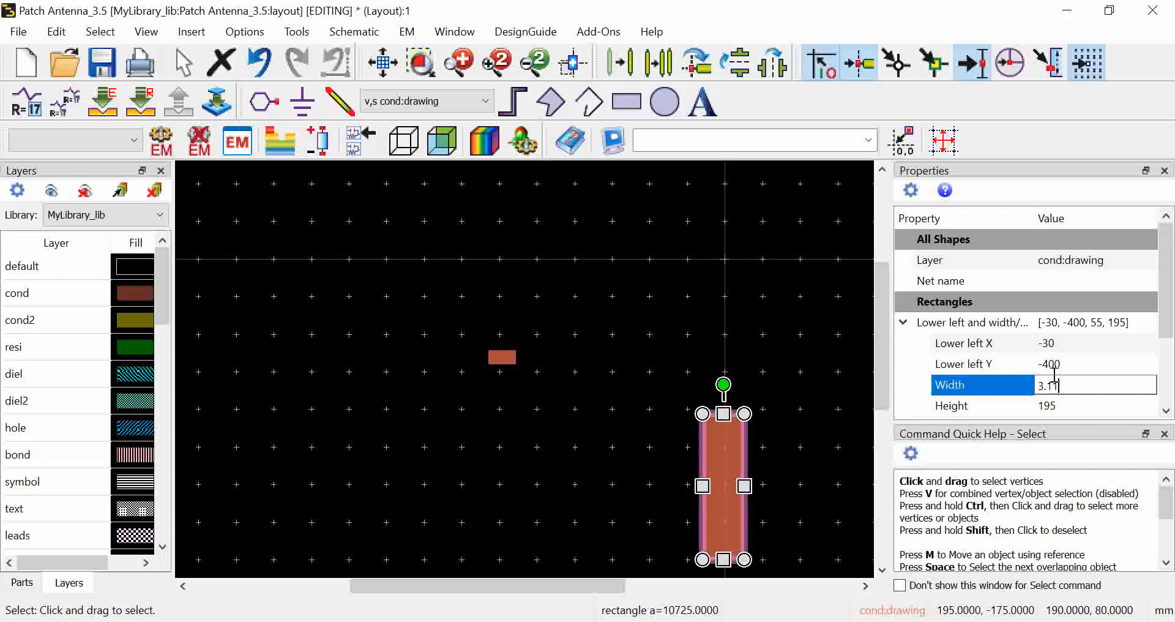
key(Return)
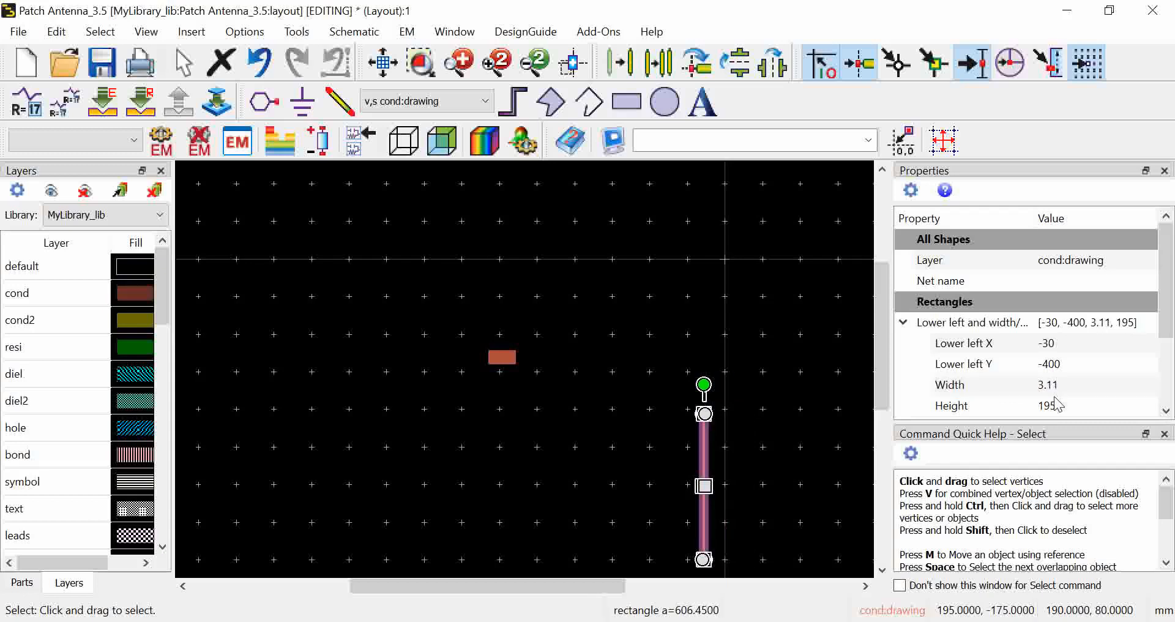
click(1057, 404)
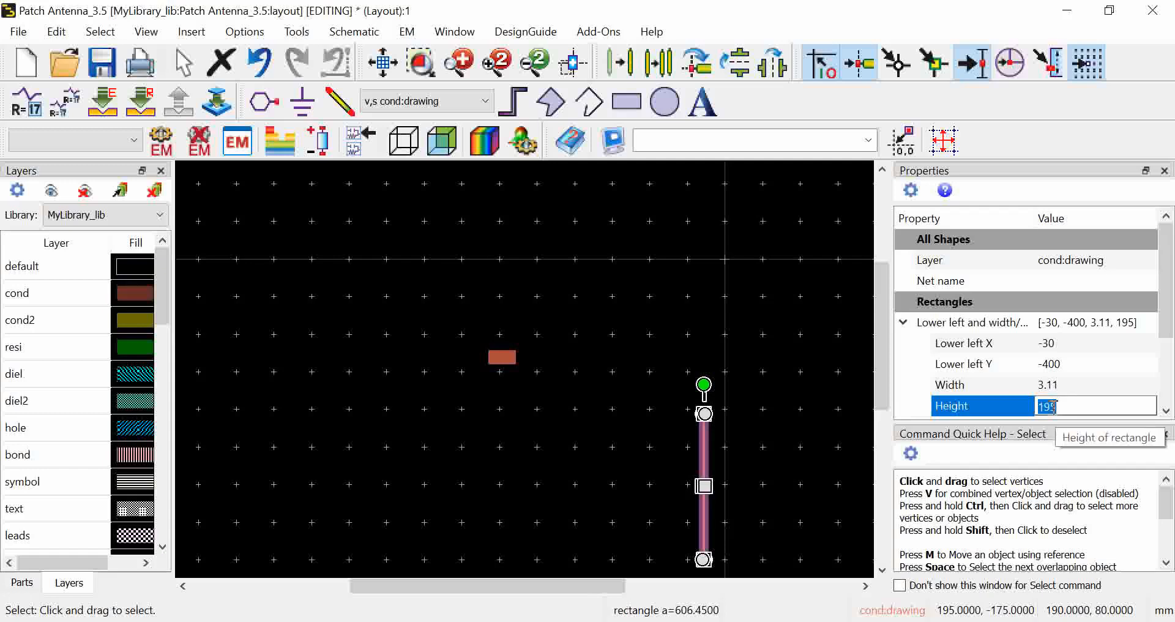
text(6)
key(Return)
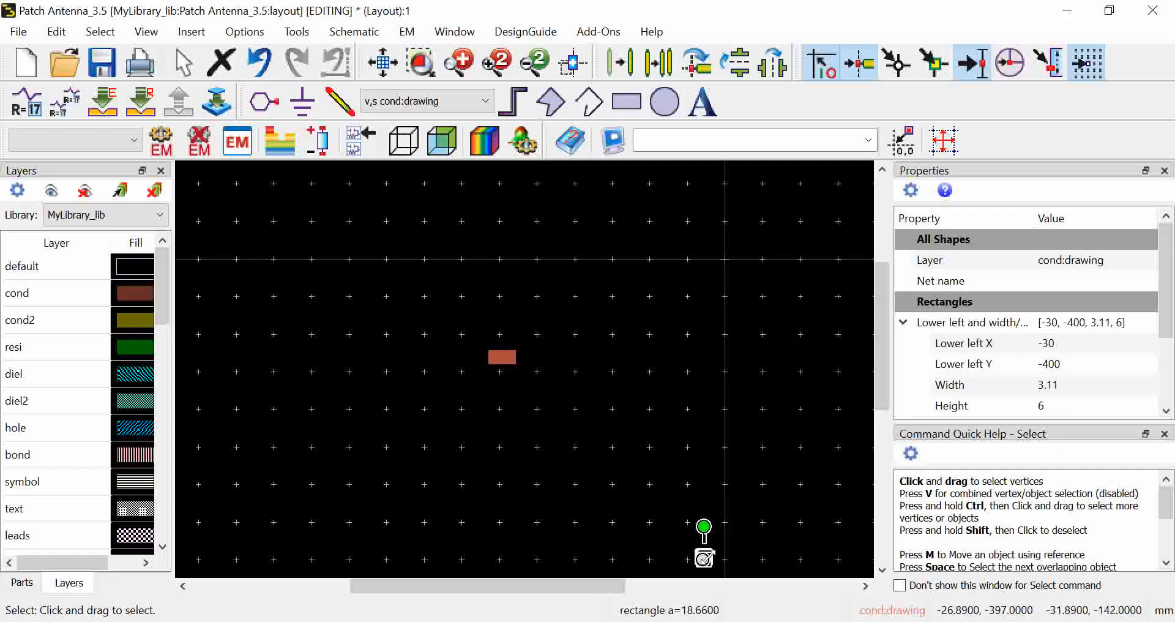
Step: Move the resized feed rectangle close to the patch, just below its lower edge
scroll(703, 557, down, 3)
scroll(542, 392, up, 7)
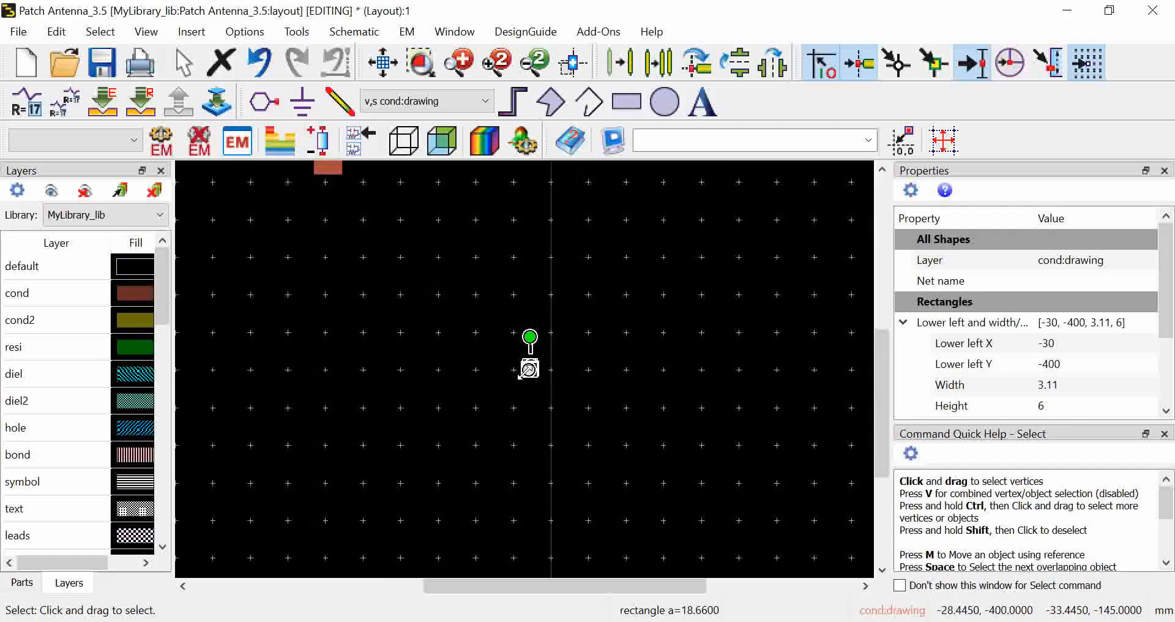
scroll(541, 373, up, 5)
key(m)
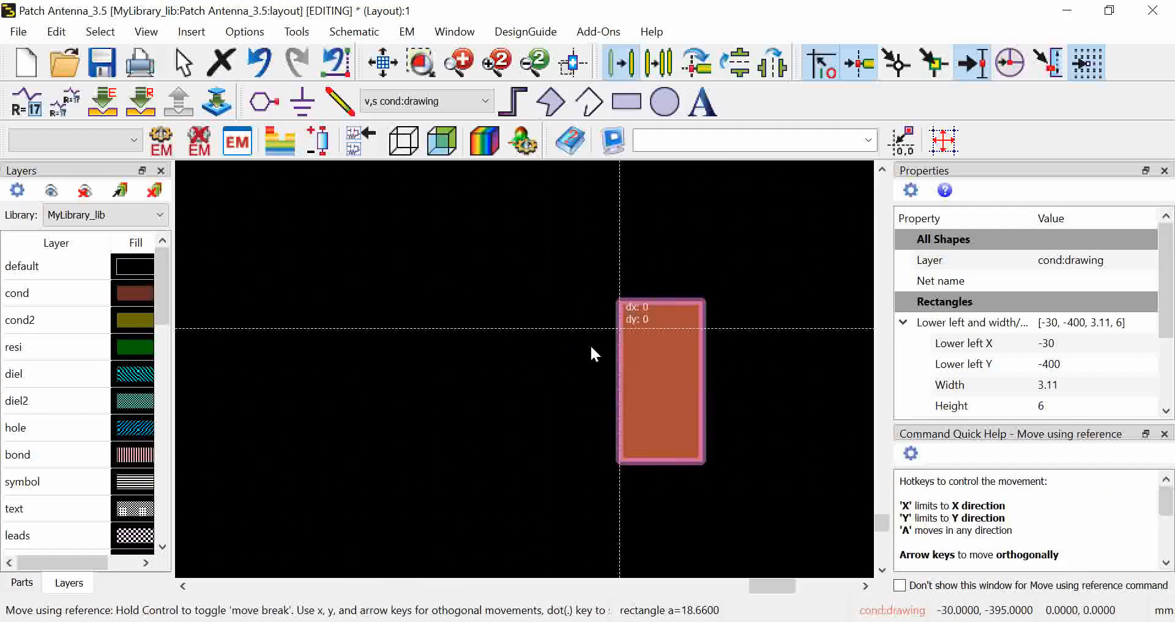
click(442, 237)
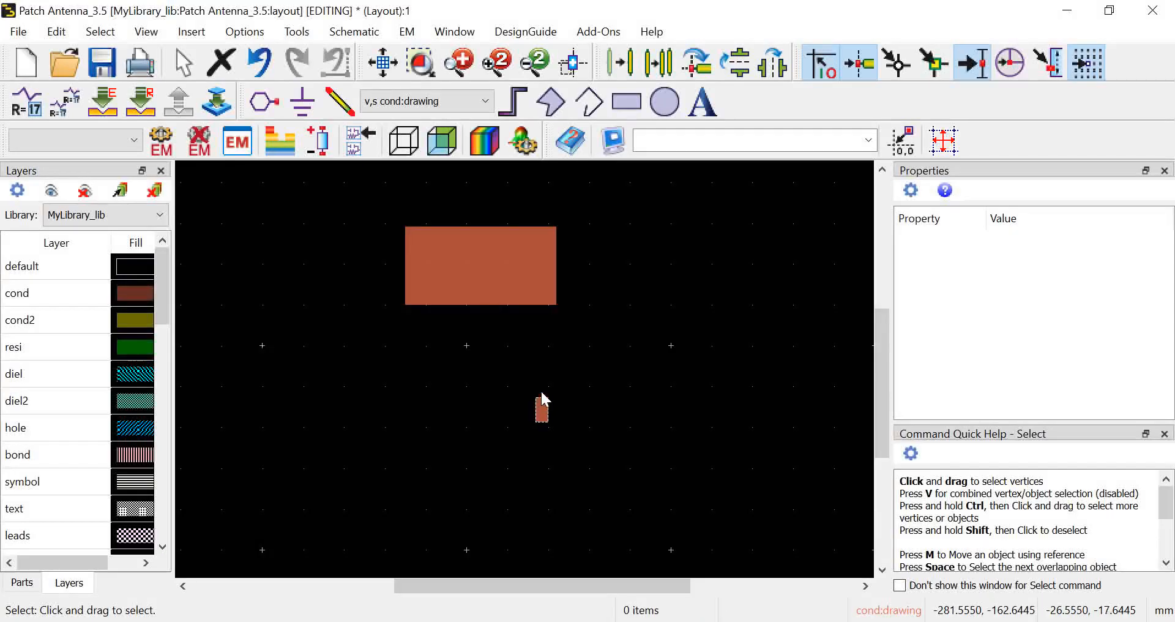
Step: Move the feed rectangle by the midpoint of its upper edge onto the midpoint of the patch's lower edge
click(469, 296)
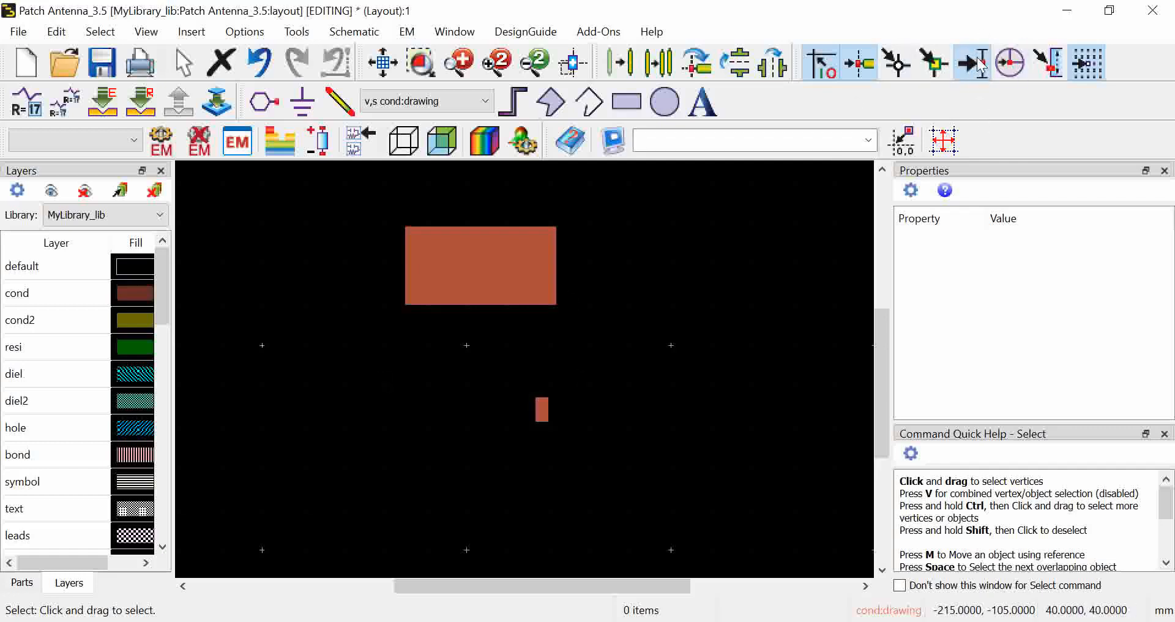
click(979, 63)
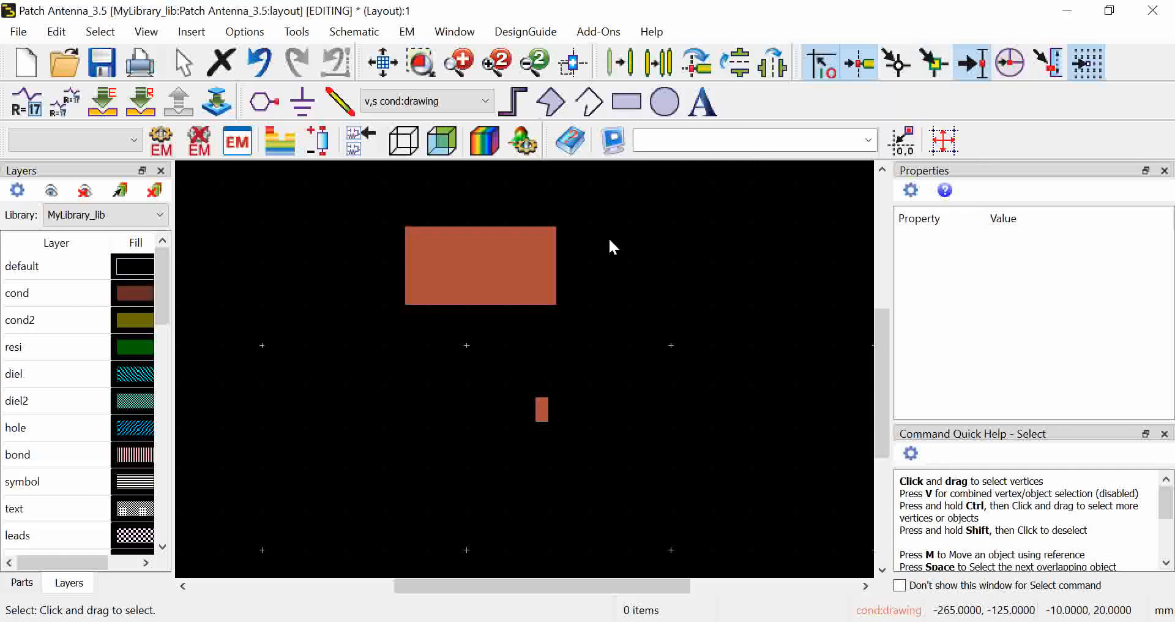
click(626, 70)
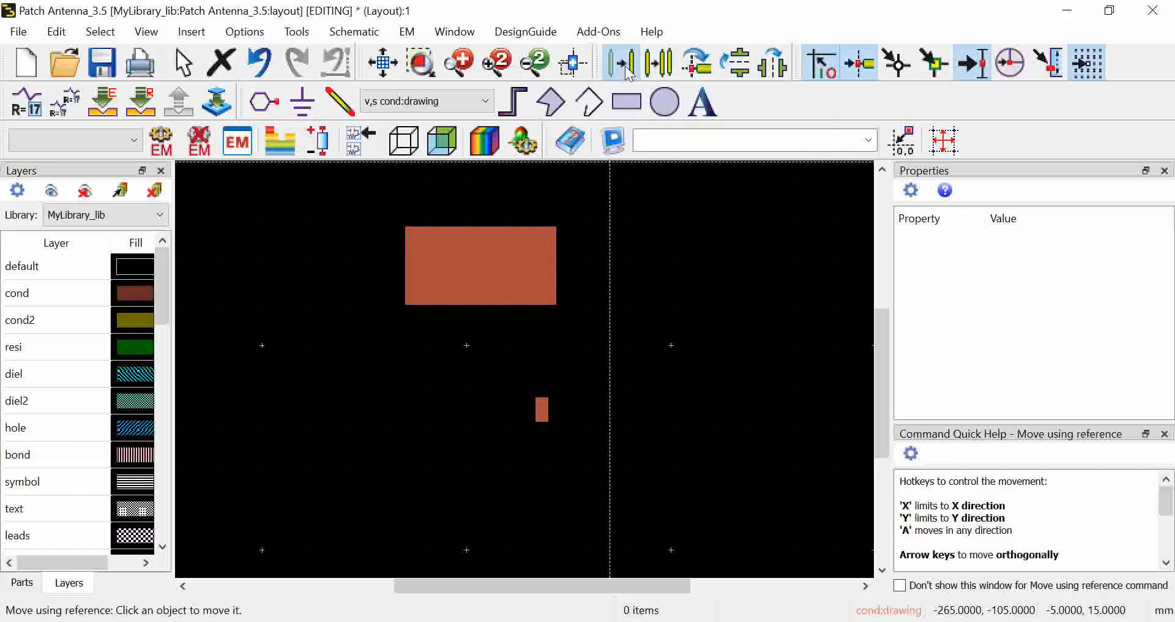
scroll(541, 402, down, 6)
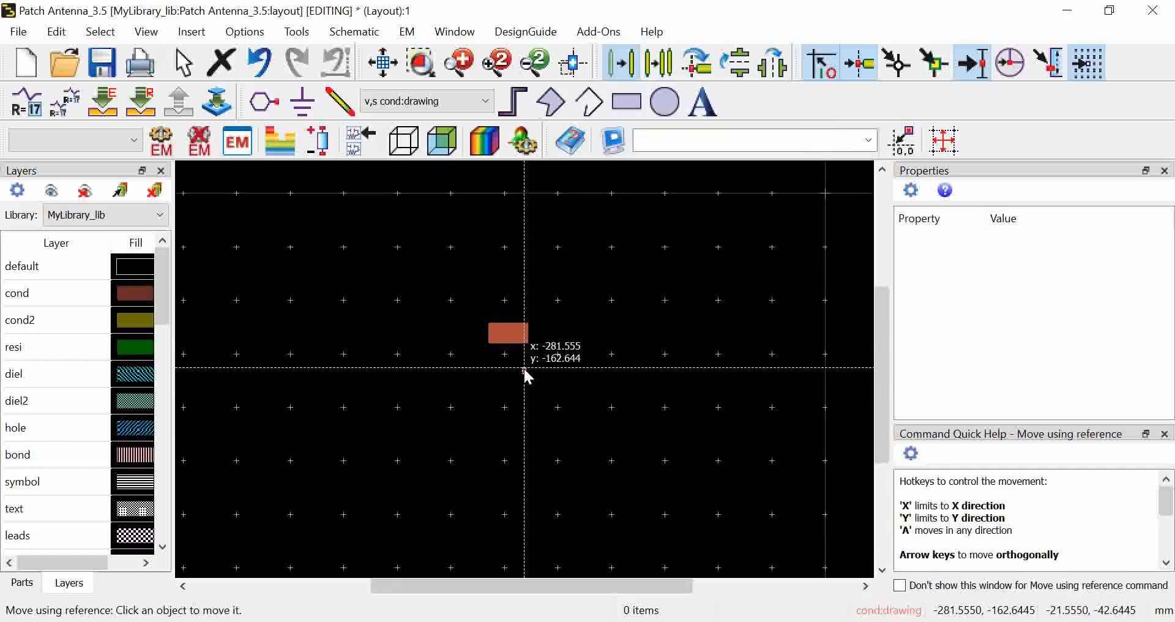
scroll(524, 368, up, 11)
scroll(523, 365, up, 4)
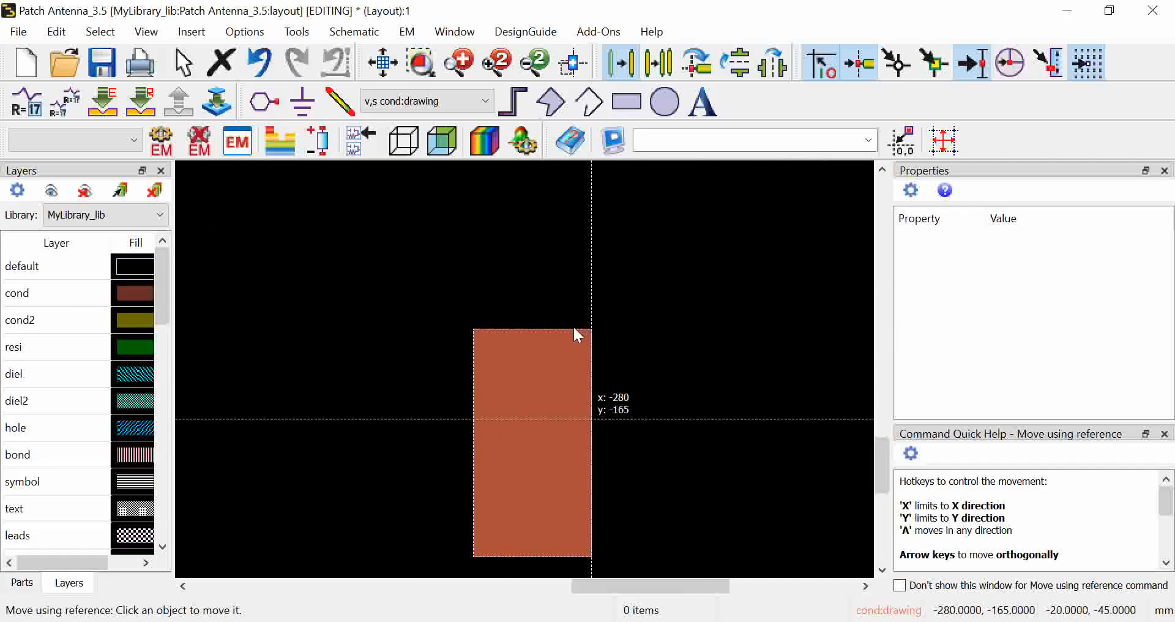
click(530, 326)
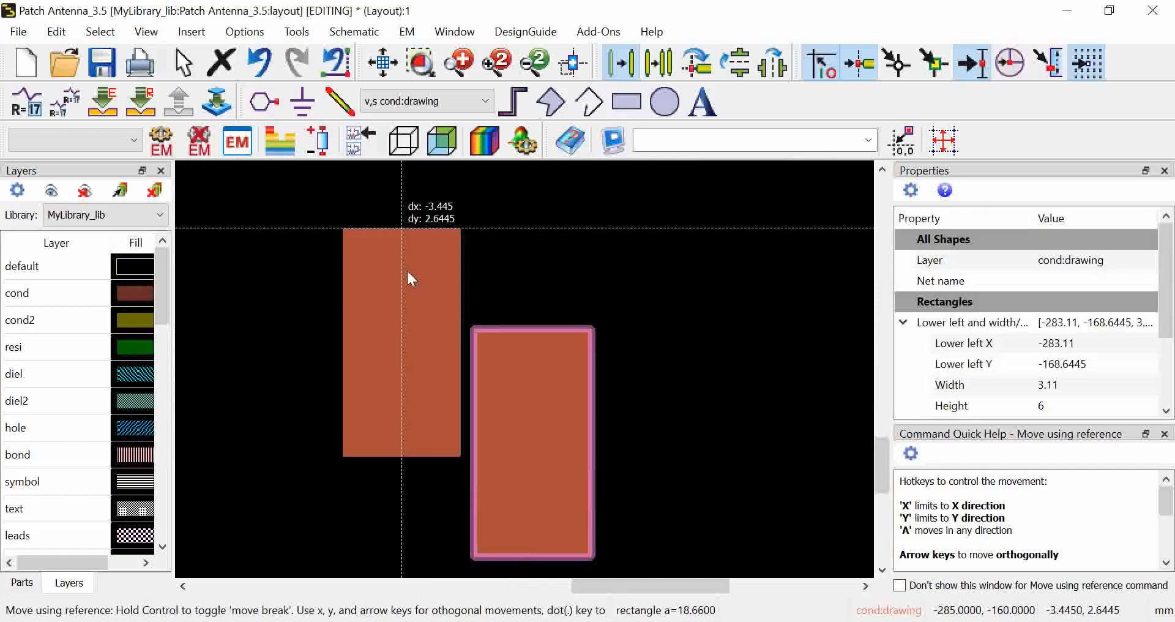
scroll(510, 273, down, 5)
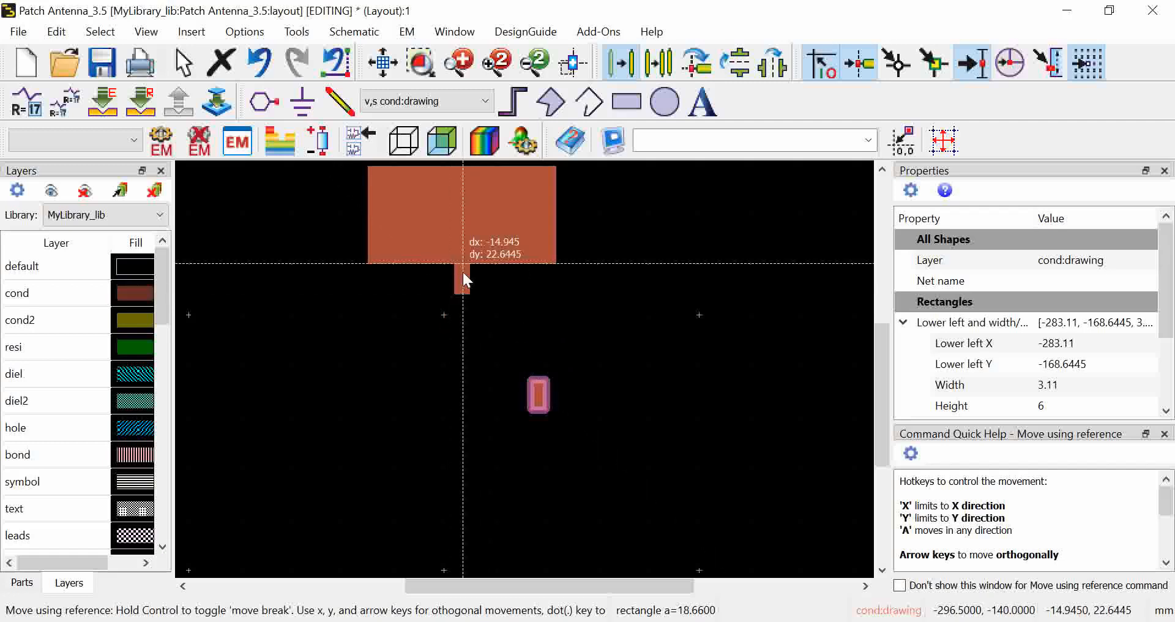
click(462, 269)
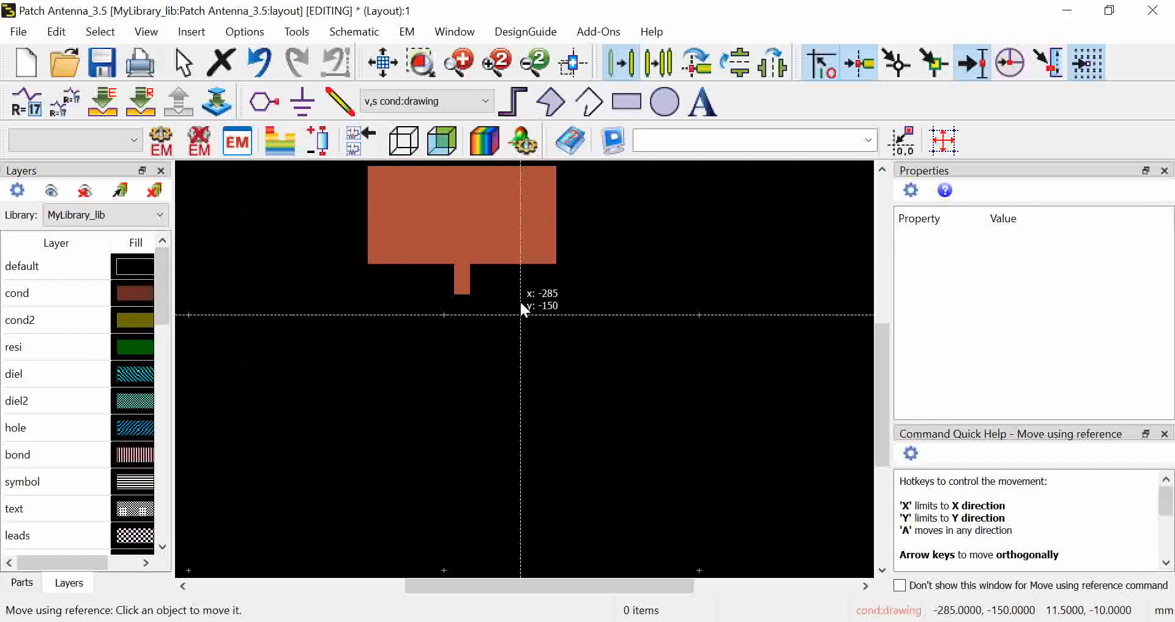
key(Escape)
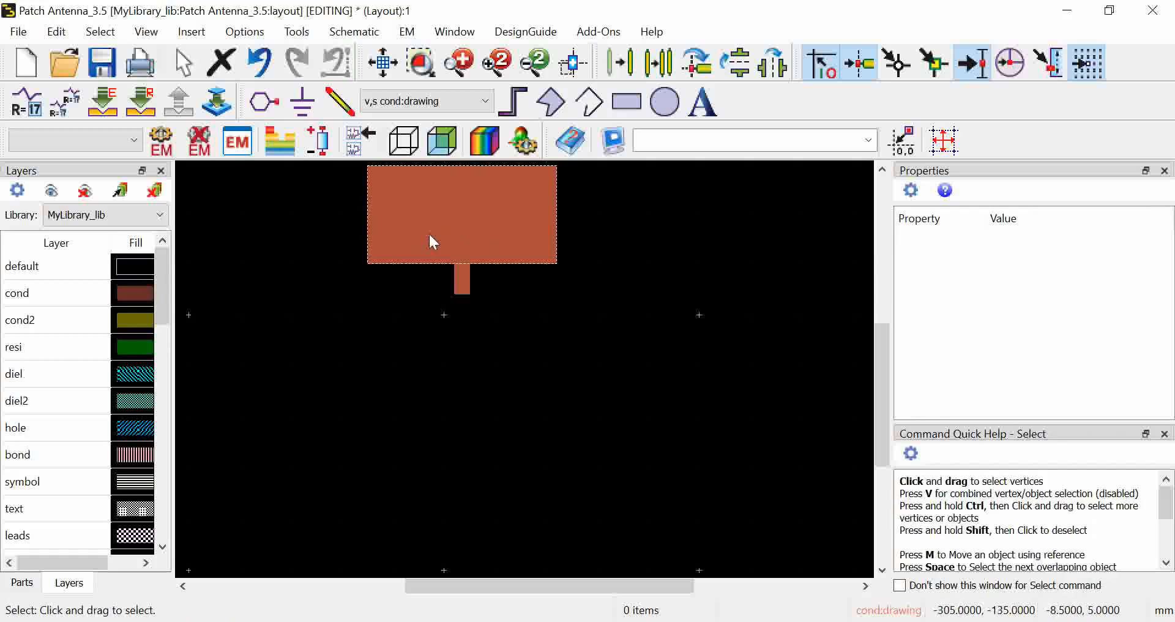
Step: Try shifting the patch rectangle over the feed rectangle, and undo the move
drag(430, 235, 480, 276)
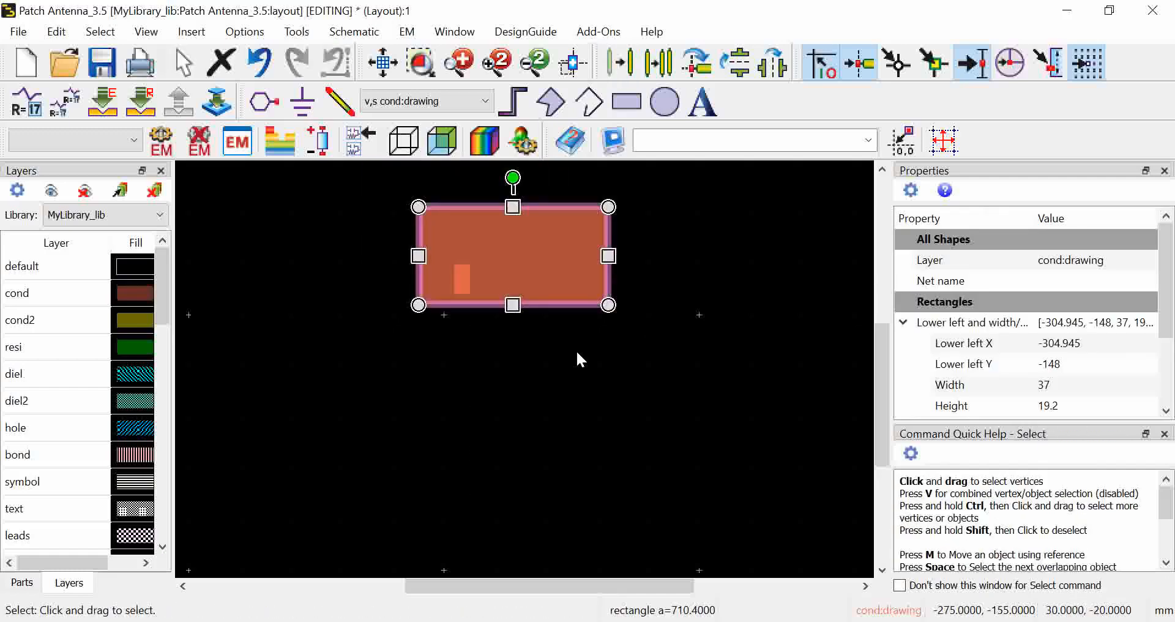
key(ctrl+z)
click(521, 332)
Step: Merge the patch rectangle and the feed rectangle into a single shape with a Union
drag(557, 316, 625, 401)
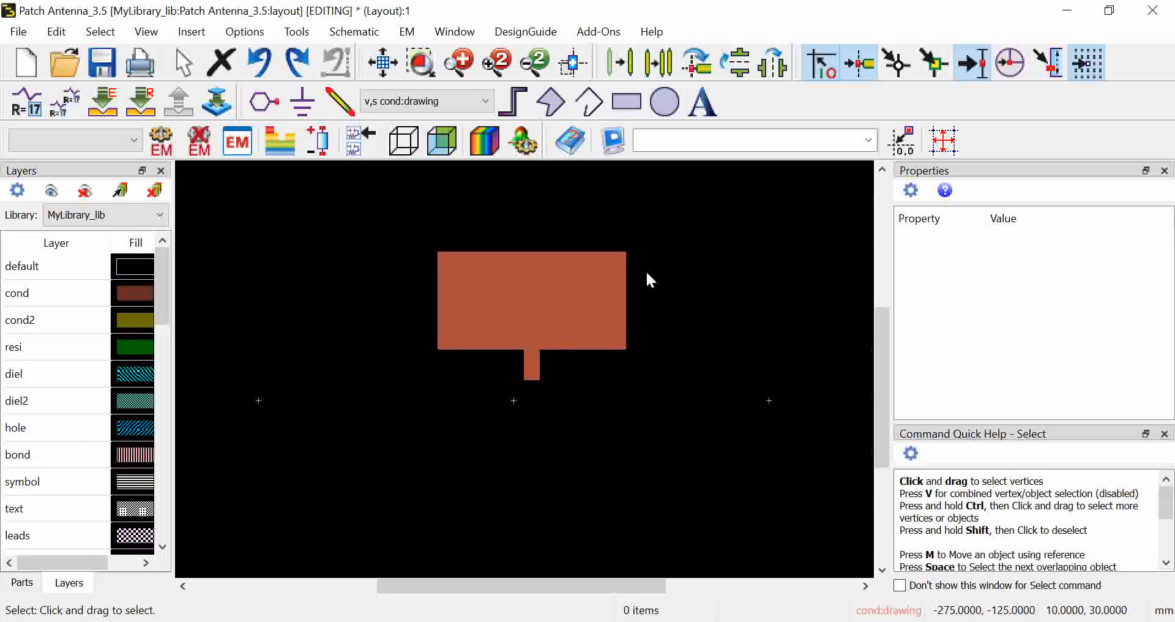
click(541, 287)
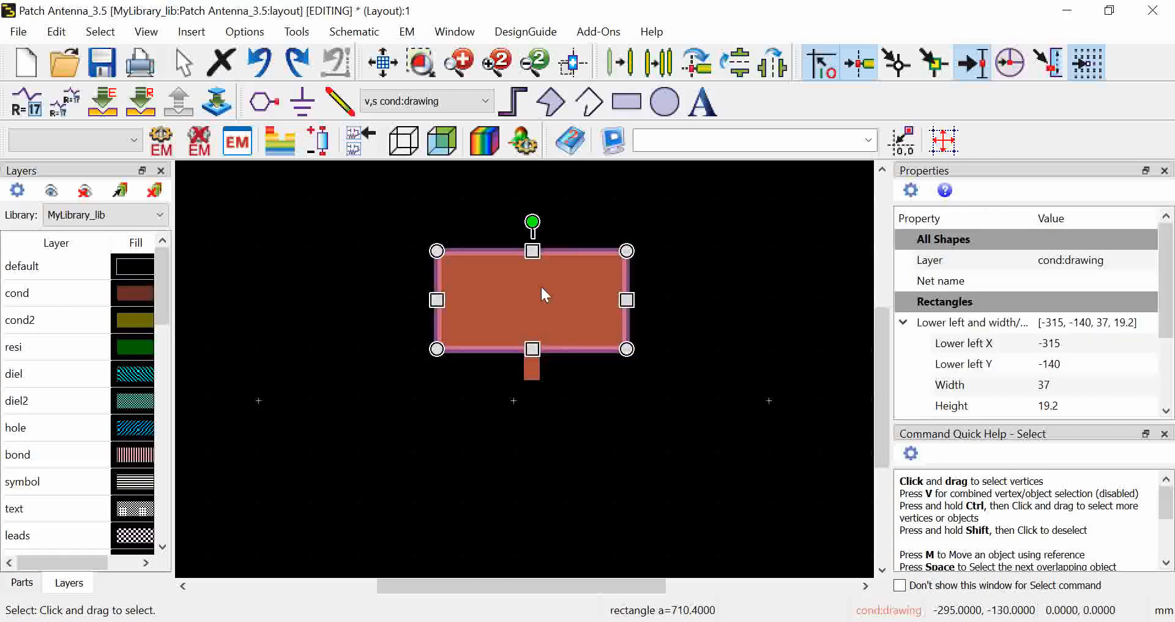
ctrl+click(534, 367)
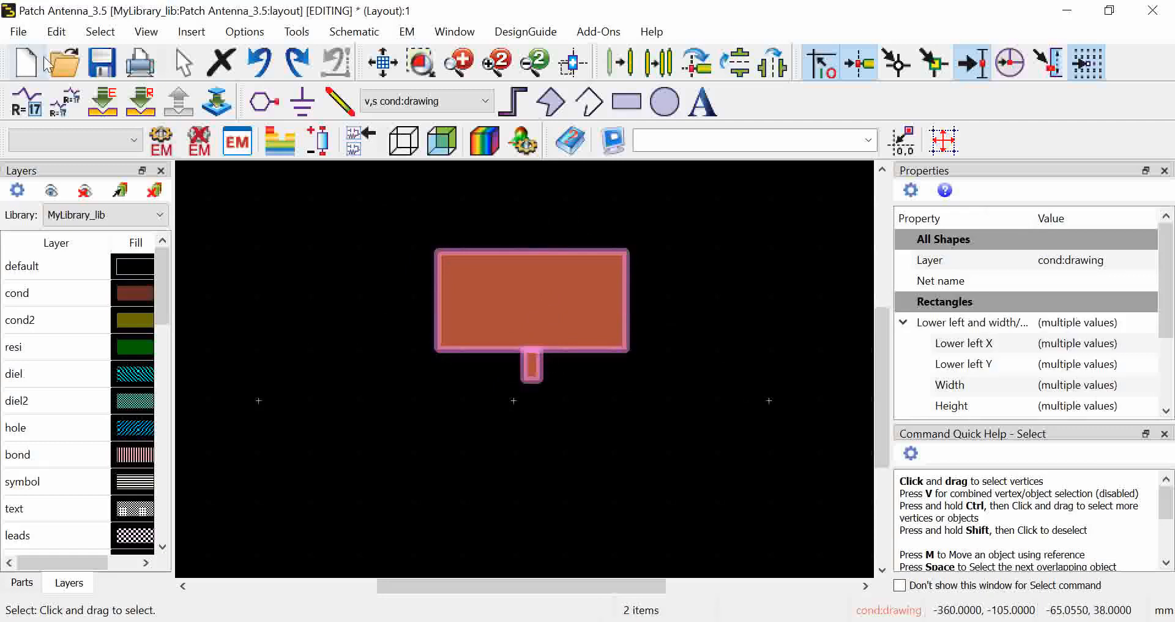
click(53, 38)
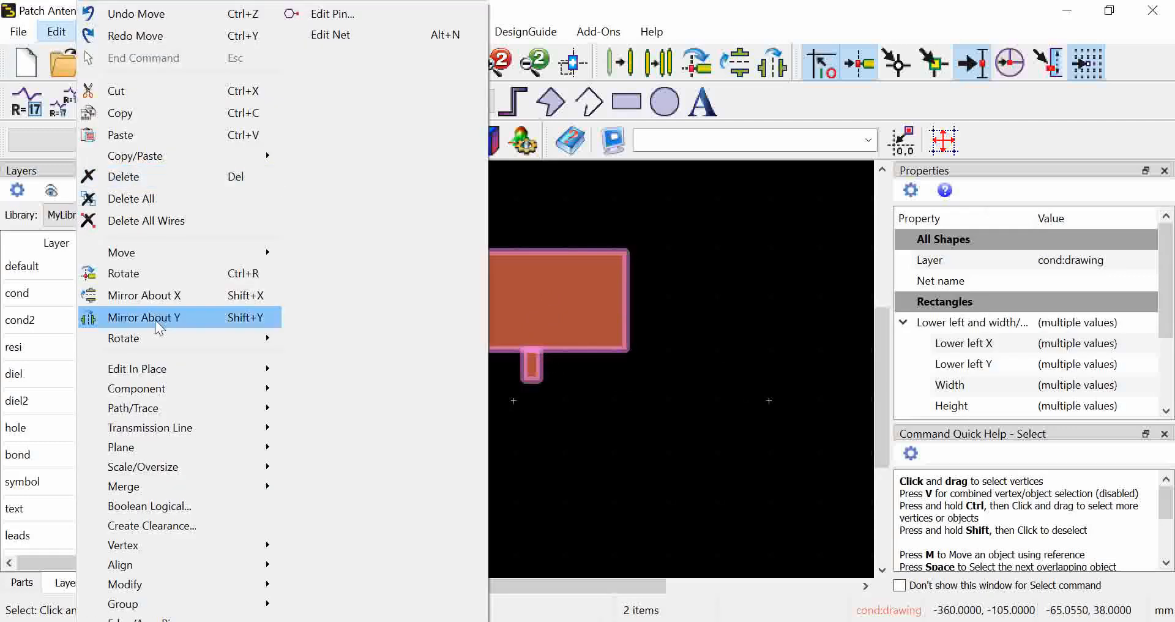
mouse_move(178, 493)
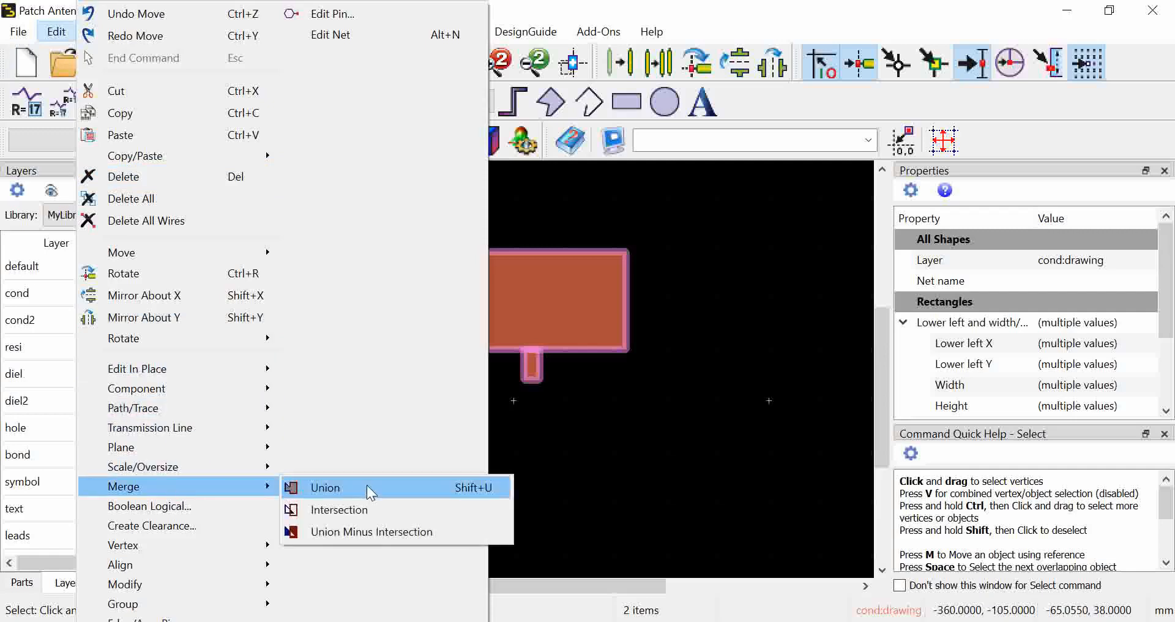
click(366, 485)
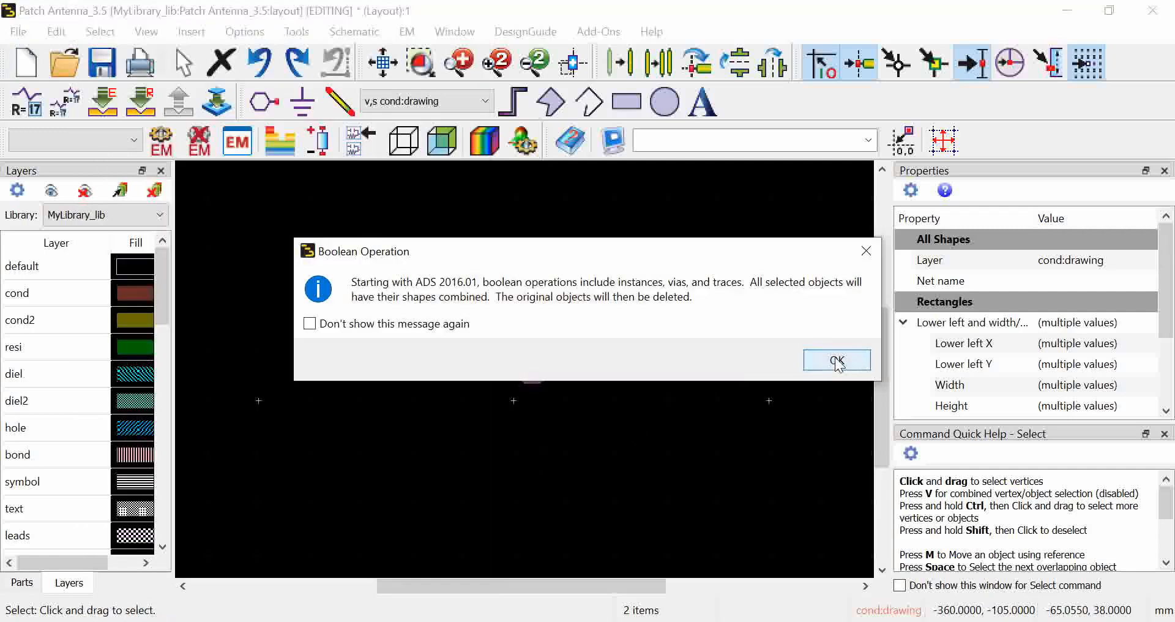
click(837, 361)
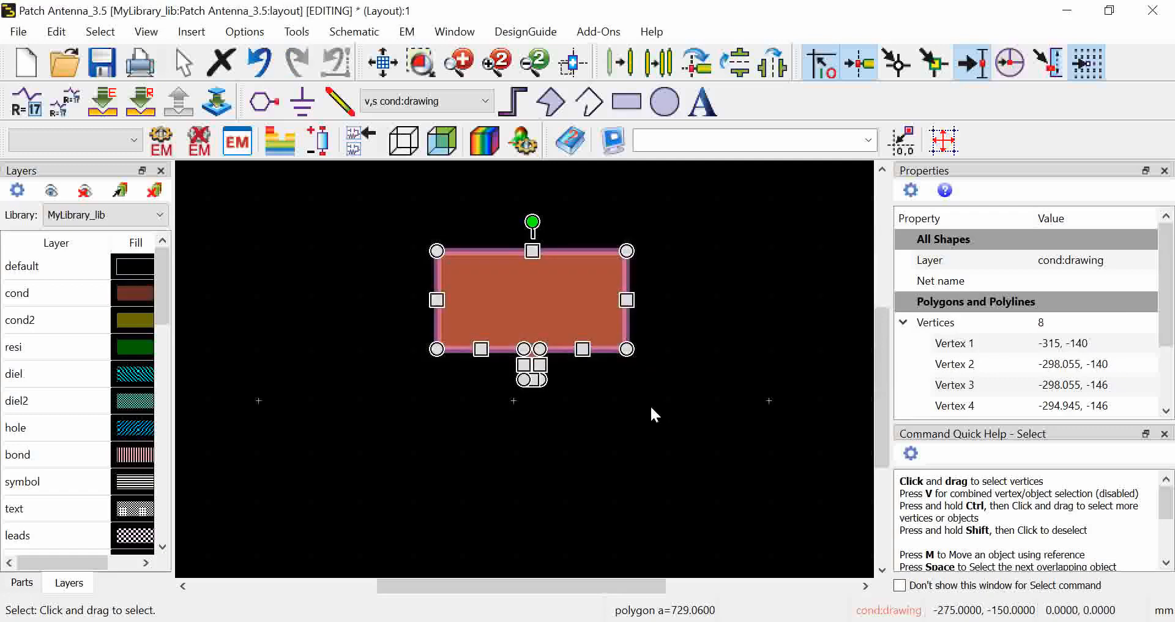
click(650, 405)
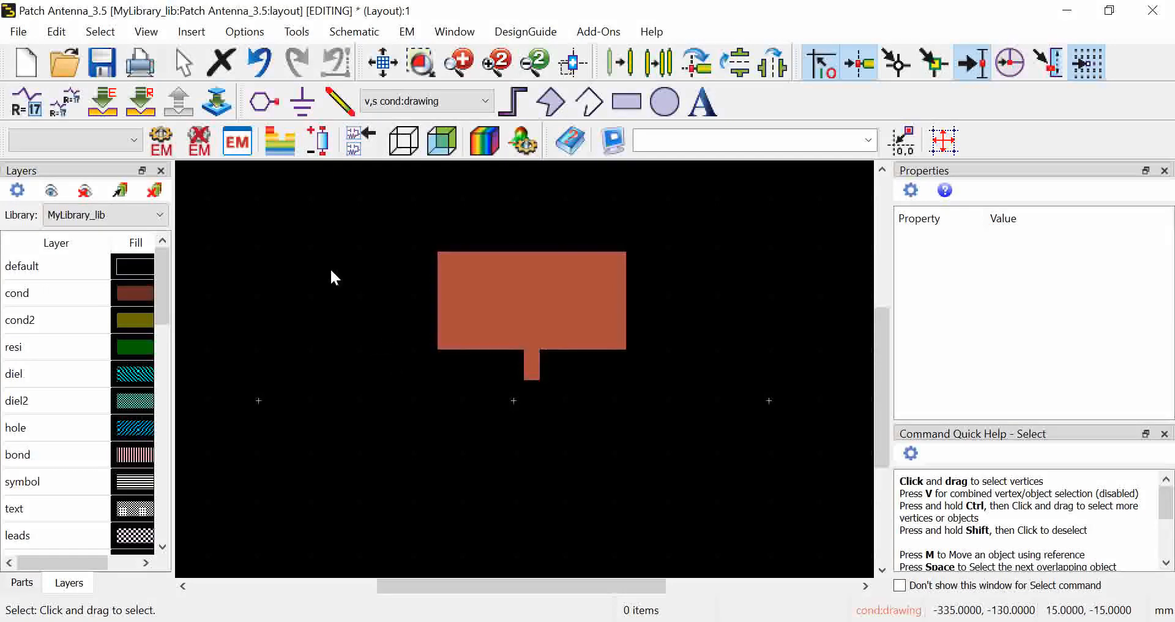
Step: Create a new EM setup view named emSetup for the Patch Antenna_3.5 cell, without a template
click(249, 152)
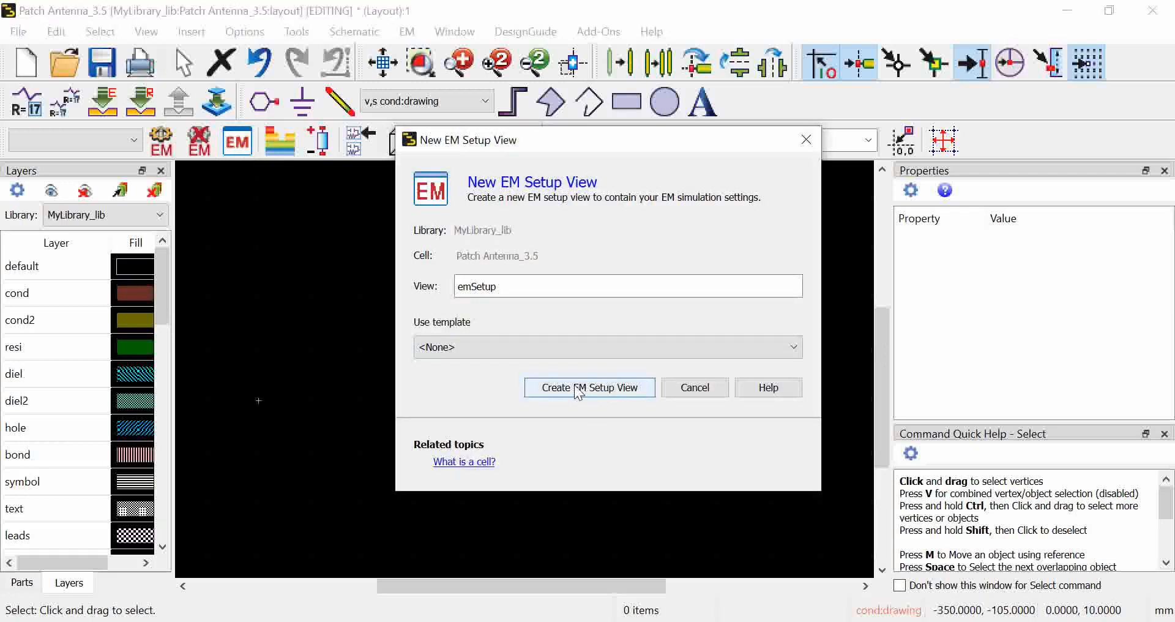
click(617, 390)
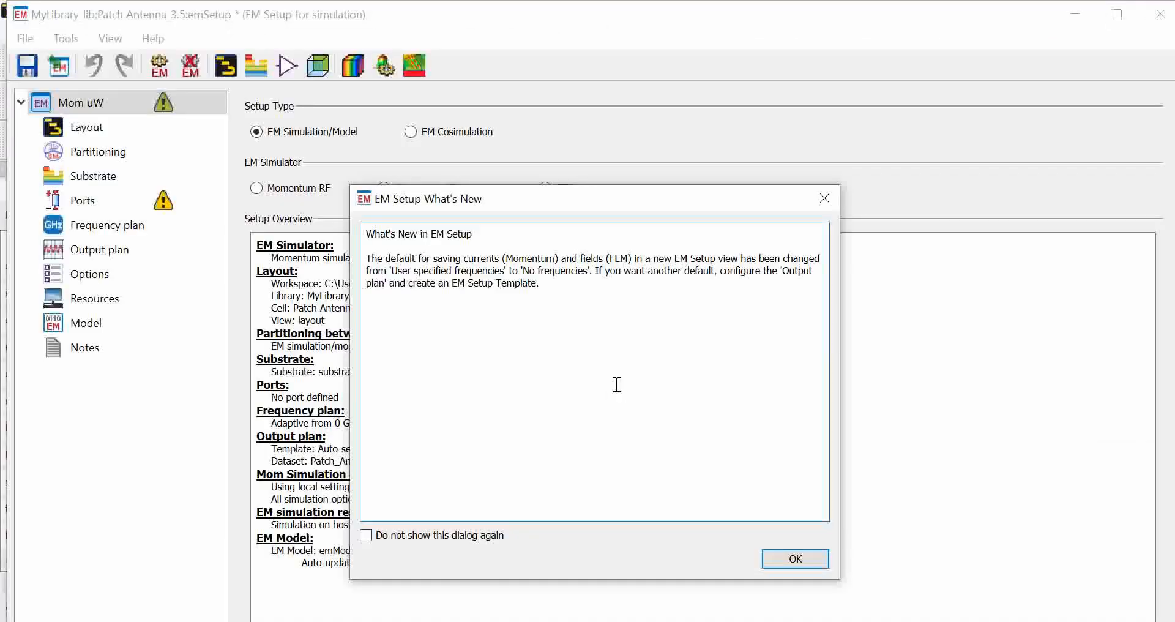
click(784, 558)
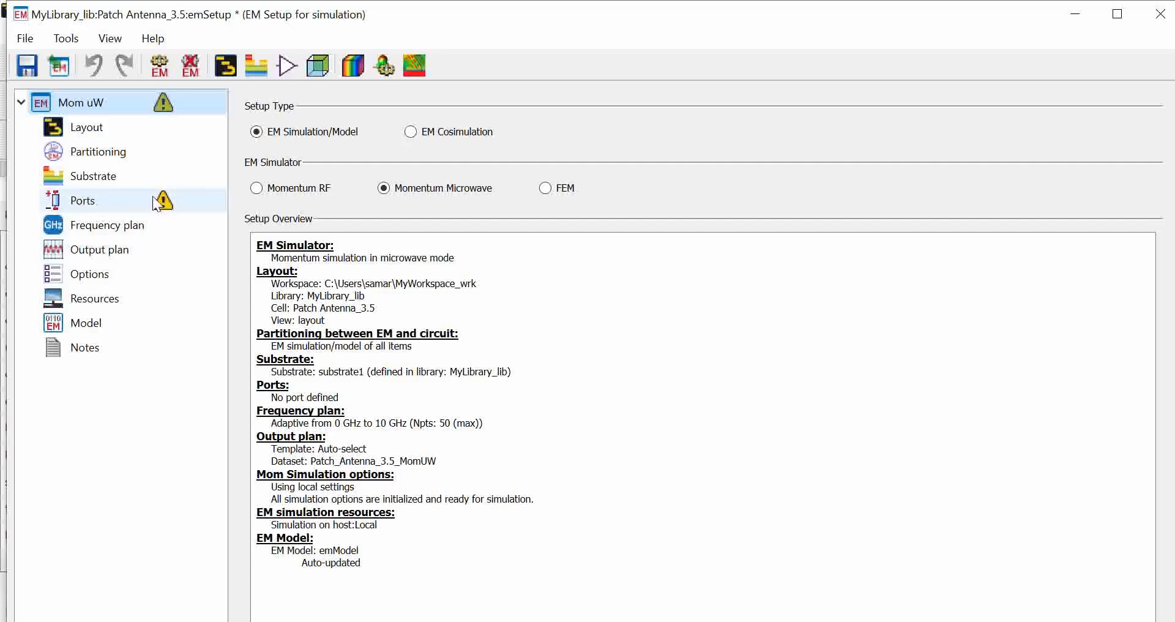
Step: Return to the layout and place an inOut dot pin at the midpoint of the feed line's lower edge
click(1077, 14)
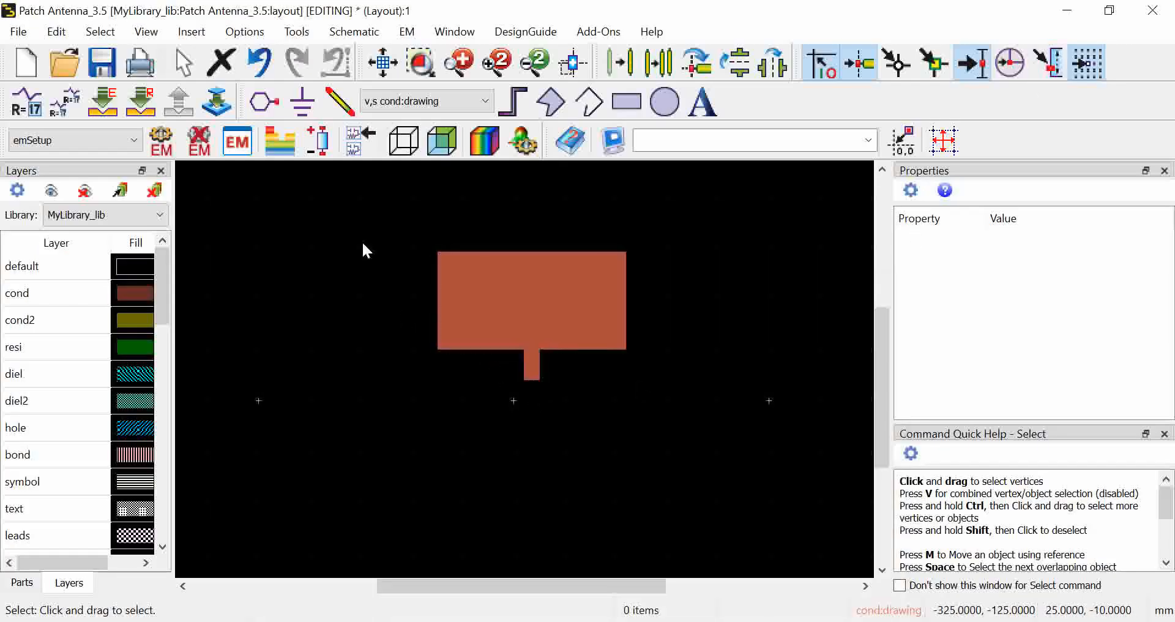
click(256, 110)
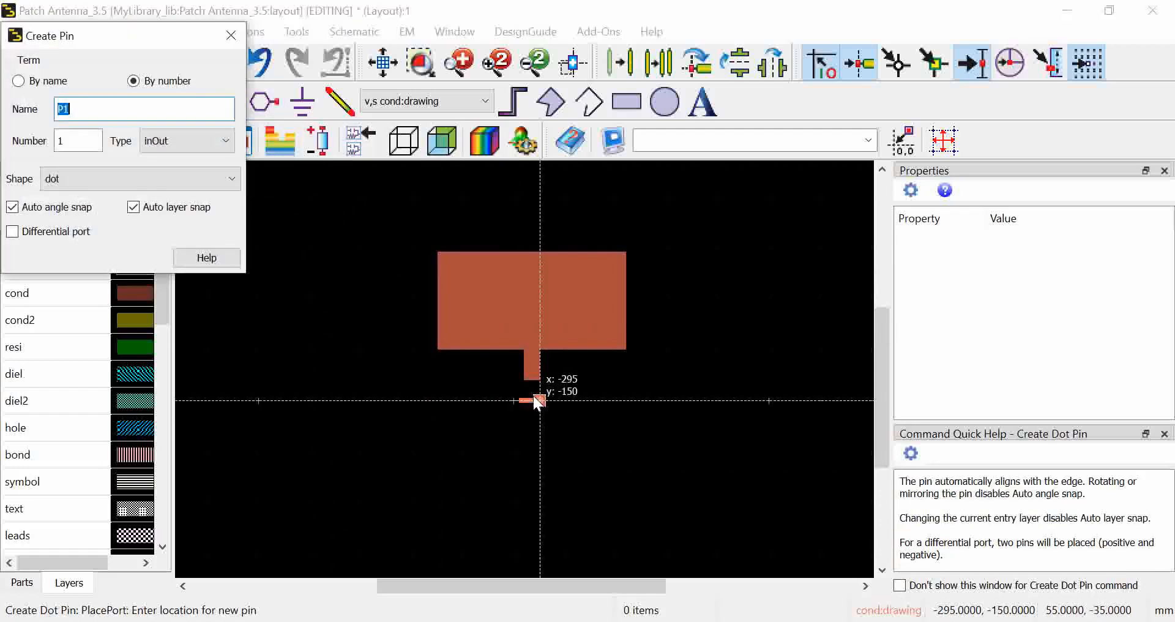
click(532, 381)
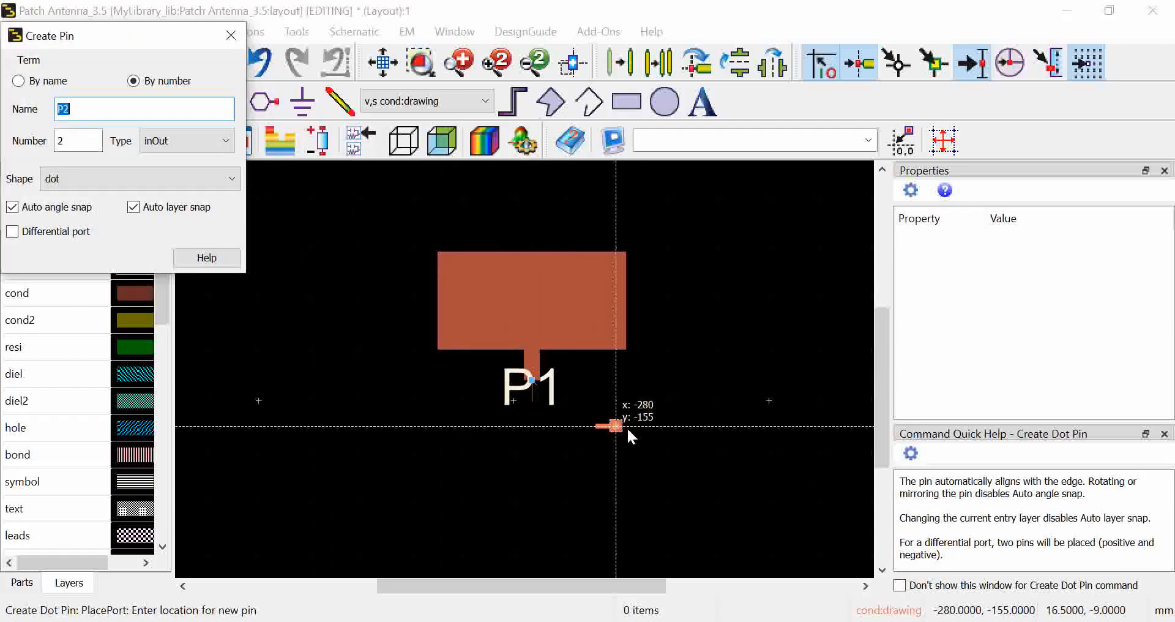
key(Escape)
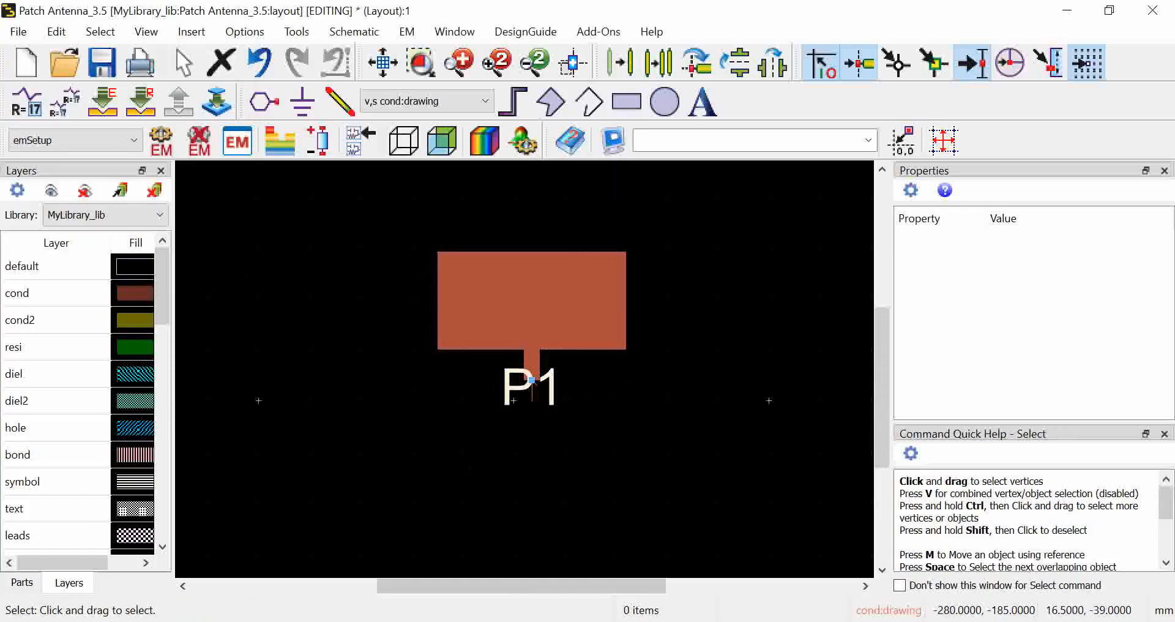
Step: Reopen the EM setup and open its substrate, MyLibrary_lib:substrate1, in the substrate editor
mouse_move(610, 616)
click(236, 141)
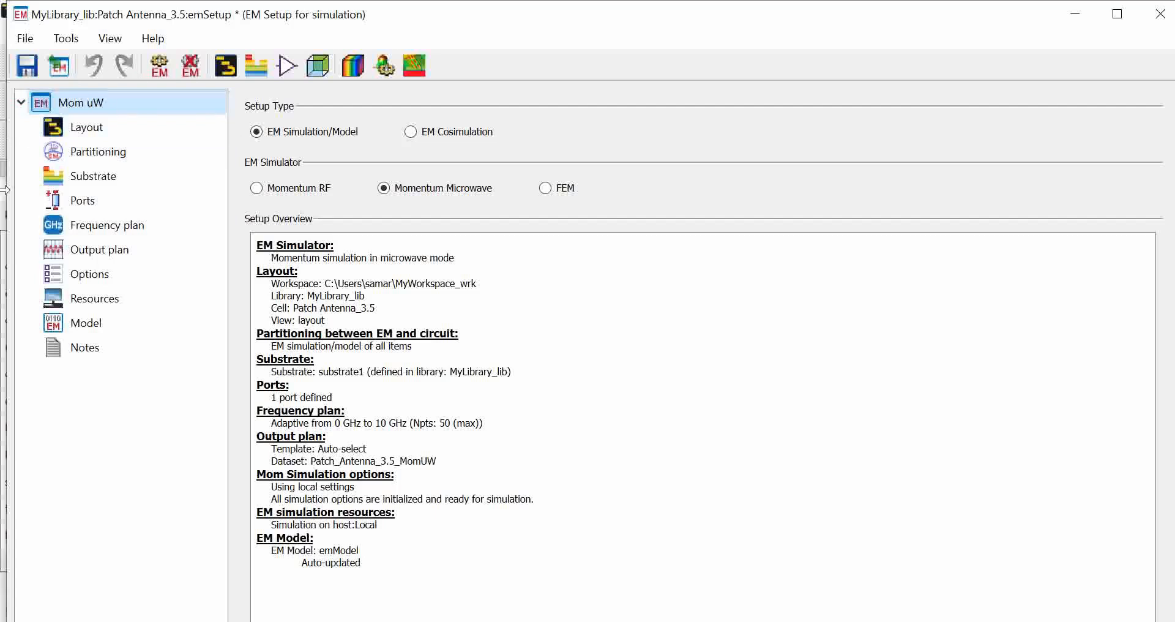
click(131, 175)
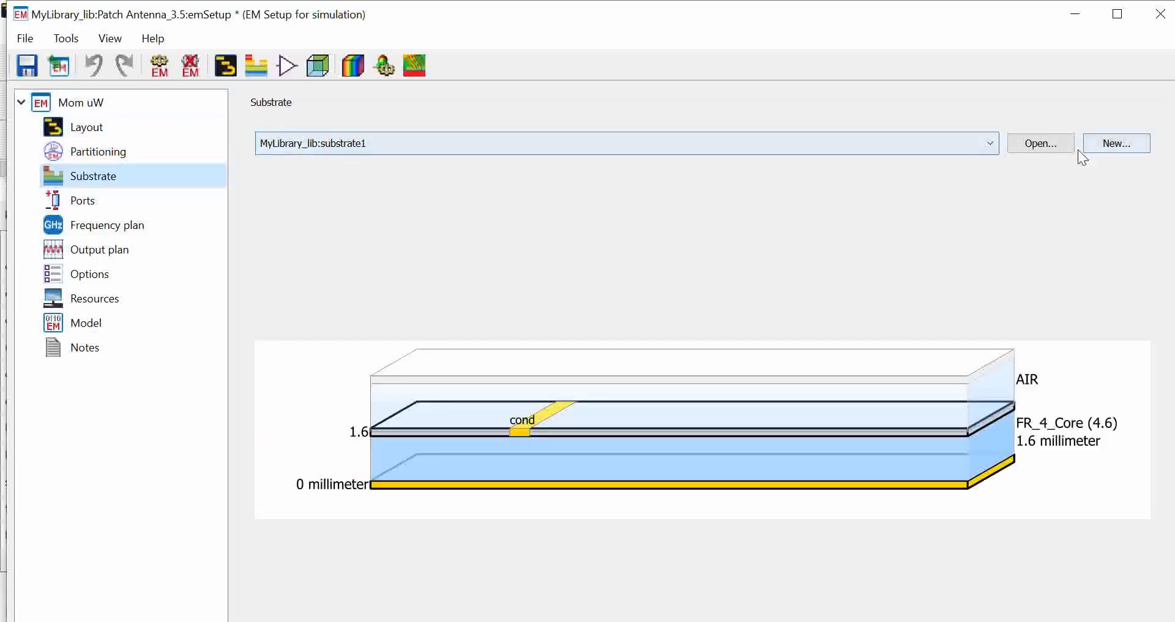
click(930, 142)
click(930, 142)
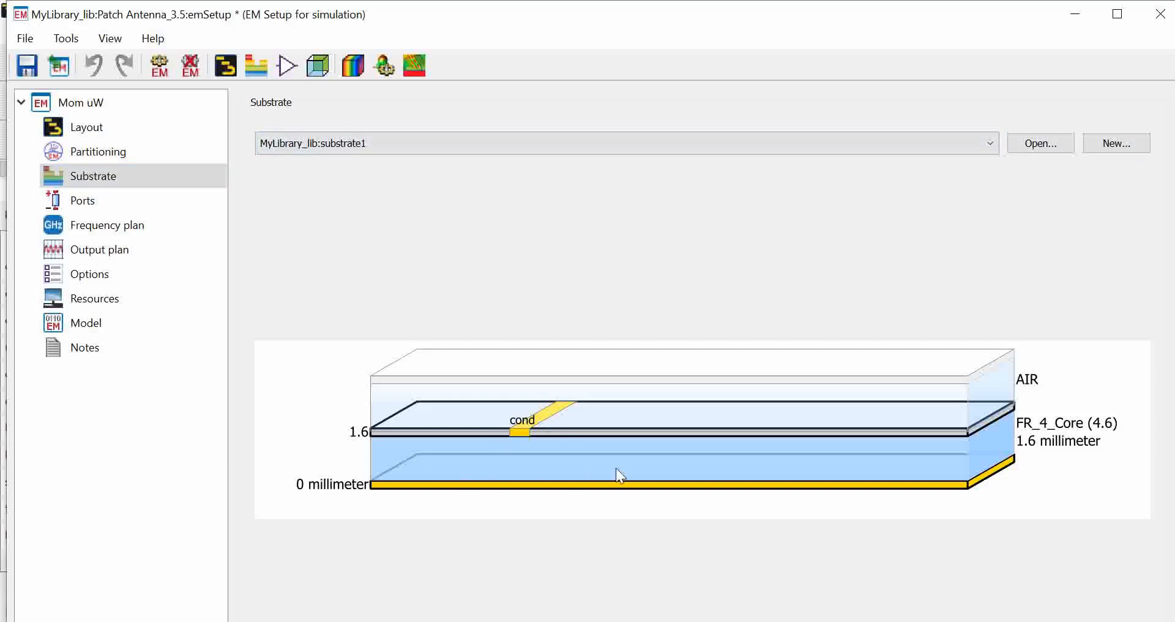
click(1047, 142)
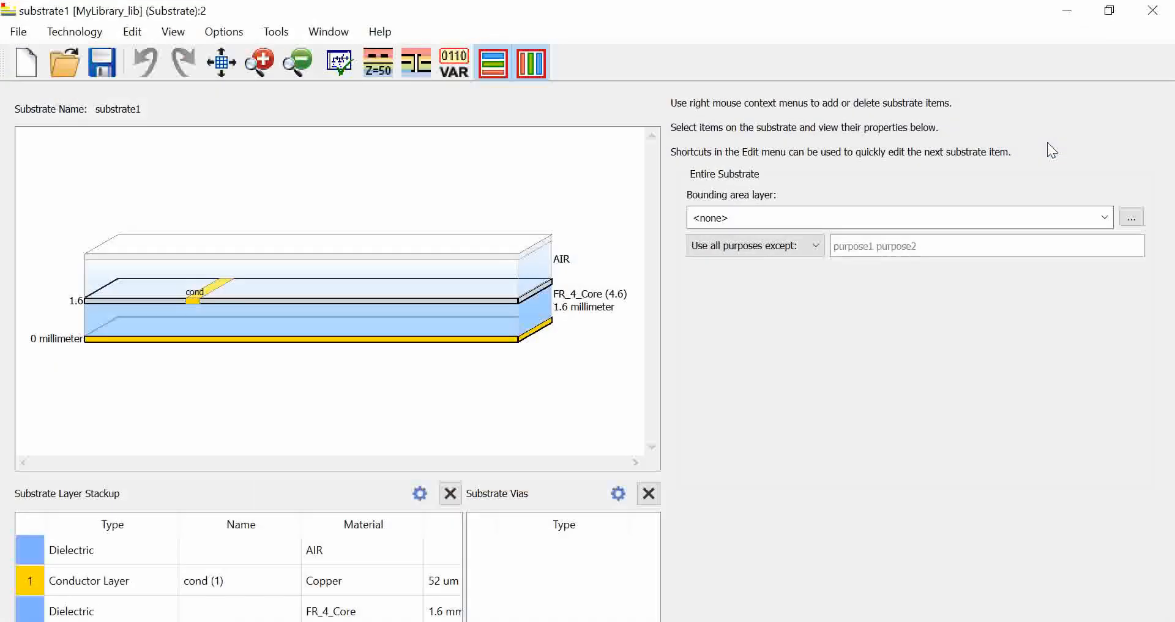
Step: Examine the copper cover, the air layer, the cond interface and the material and thickness entries of the layer stackup
click(222, 340)
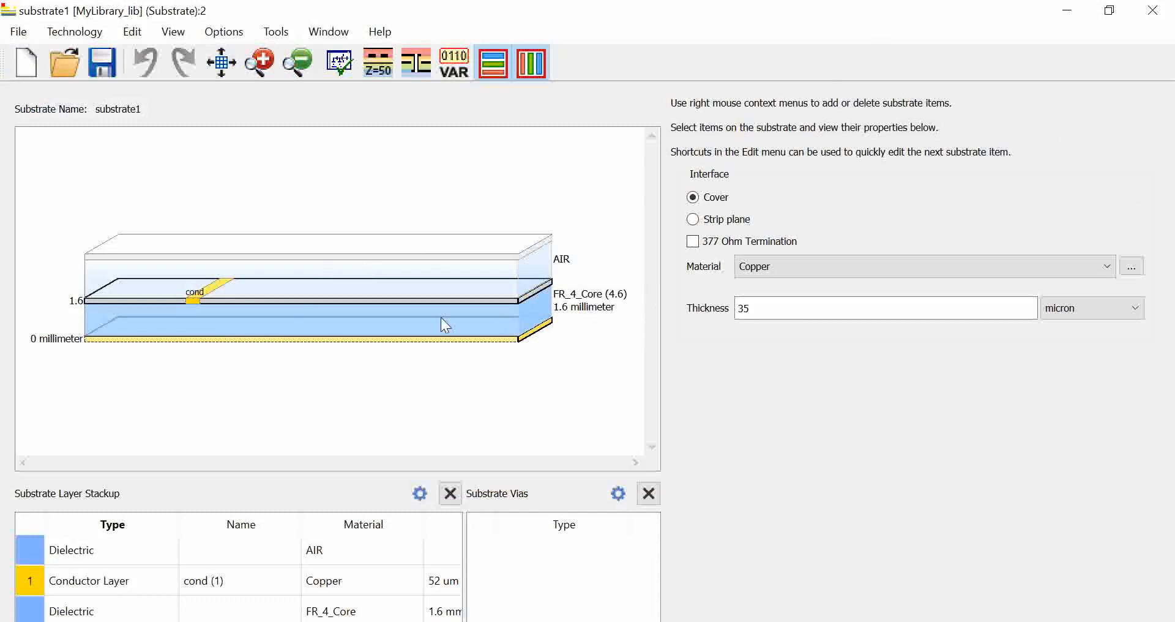
drag(778, 305, 754, 347)
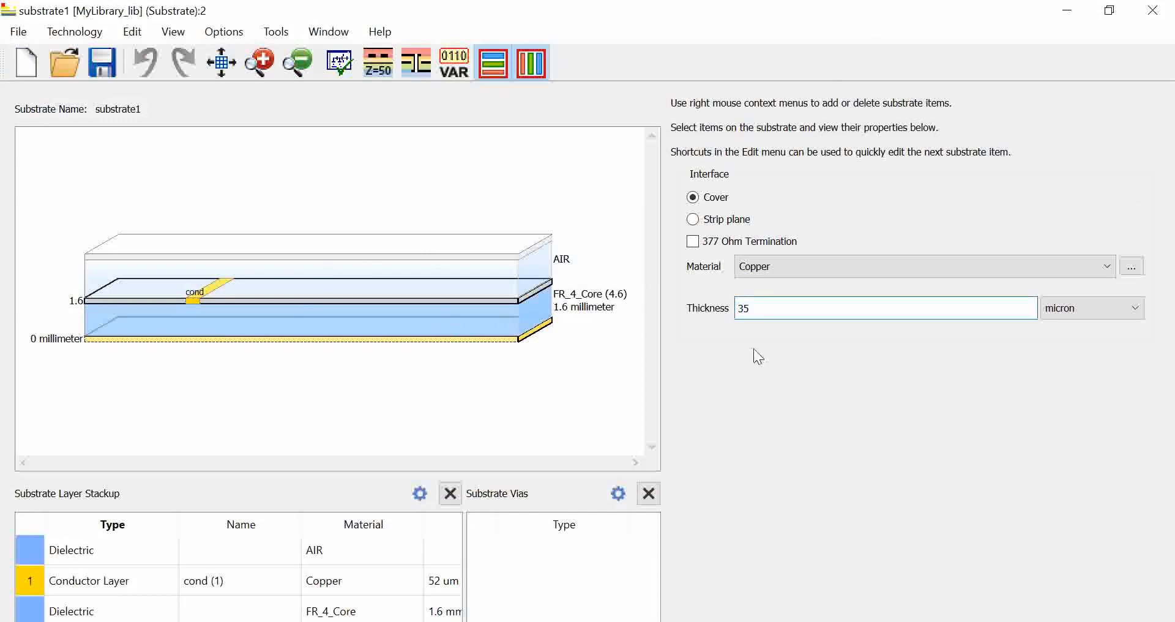
click(496, 296)
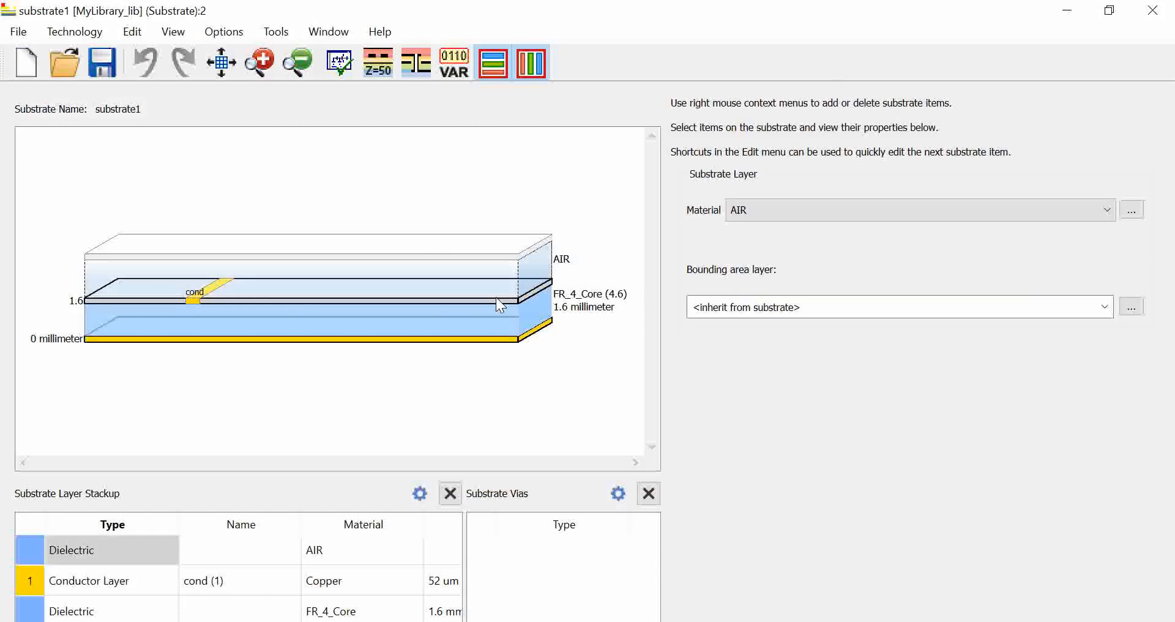
click(494, 299)
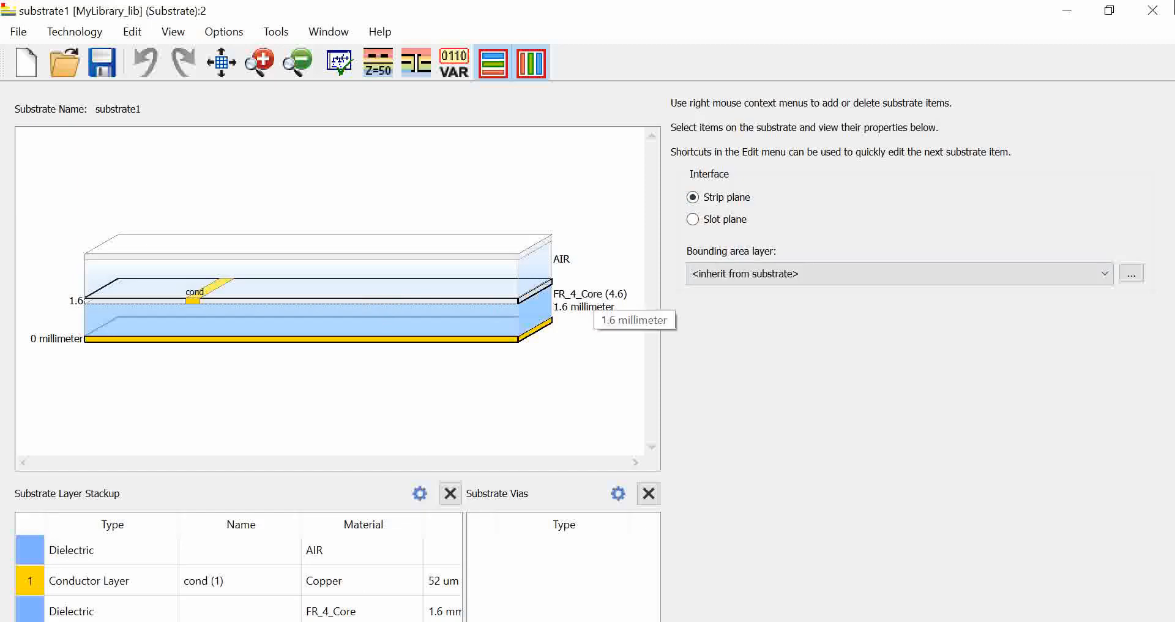
click(1109, 10)
click(1106, 12)
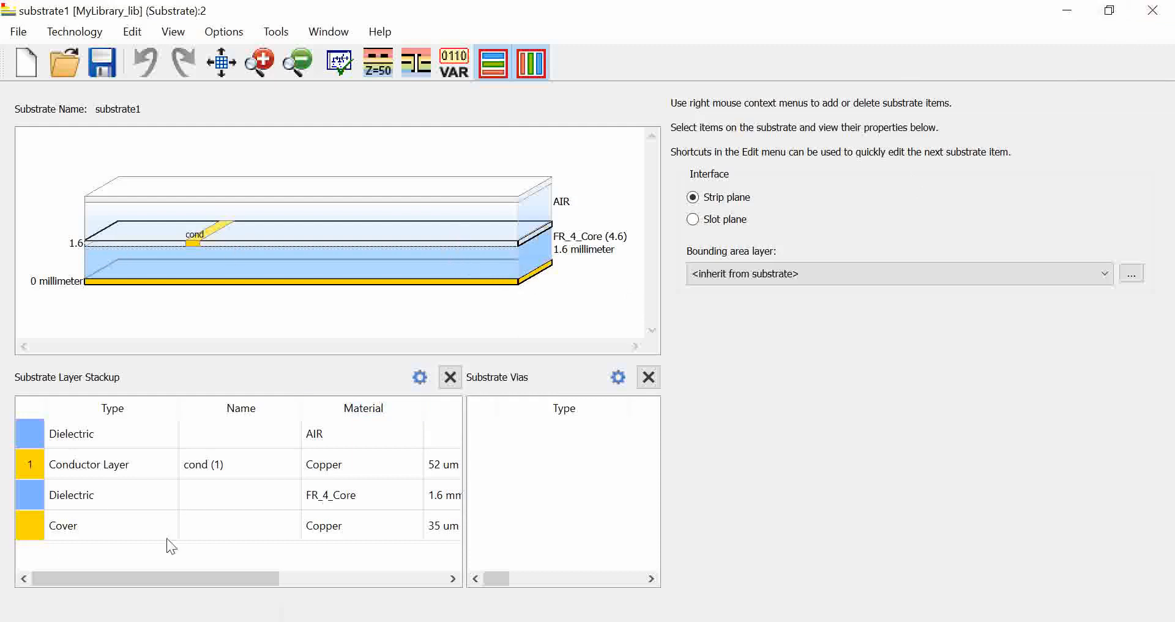
drag(231, 571, 309, 505)
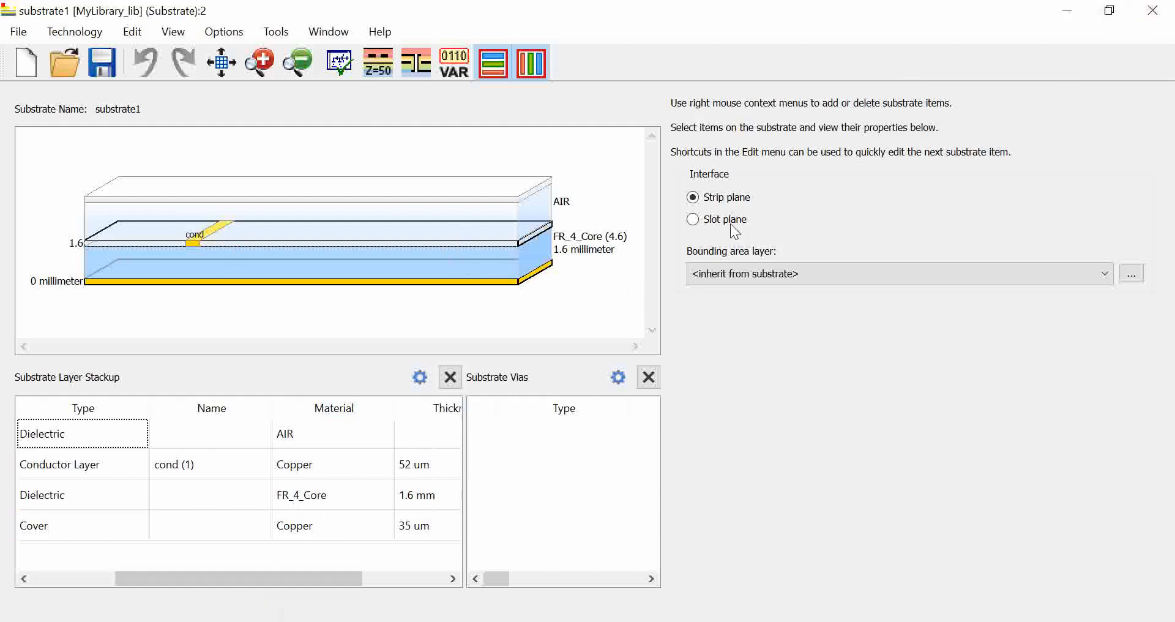
Step: Check the material and thickness of the dielectric between the conductor and the ground cover, and close the substrate editor
click(427, 271)
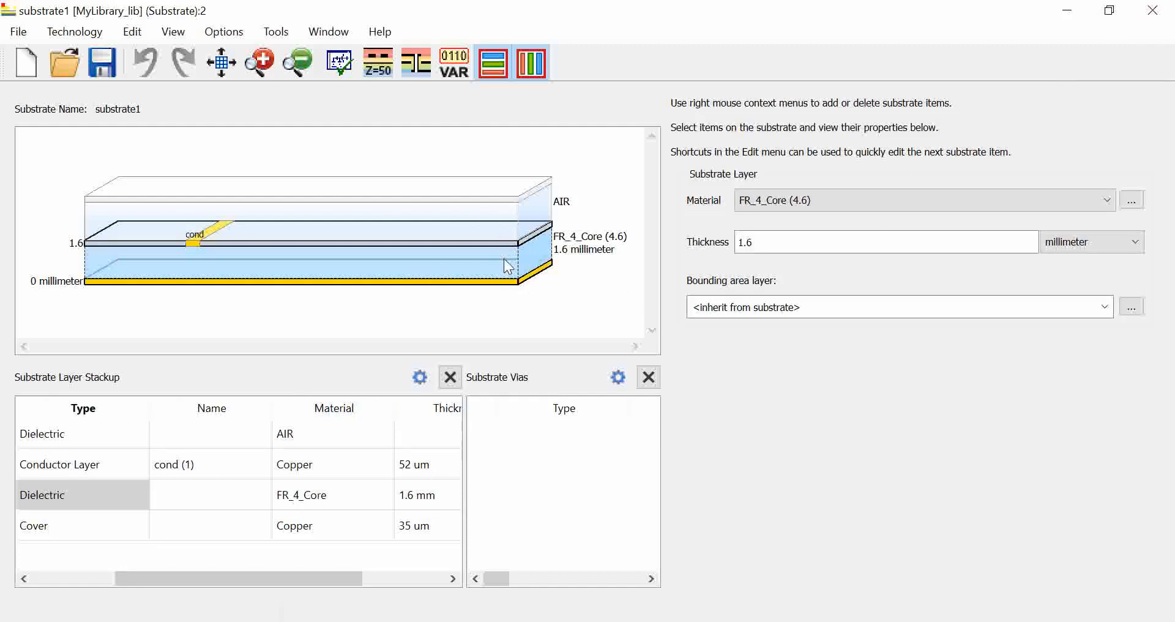
click(823, 197)
click(786, 227)
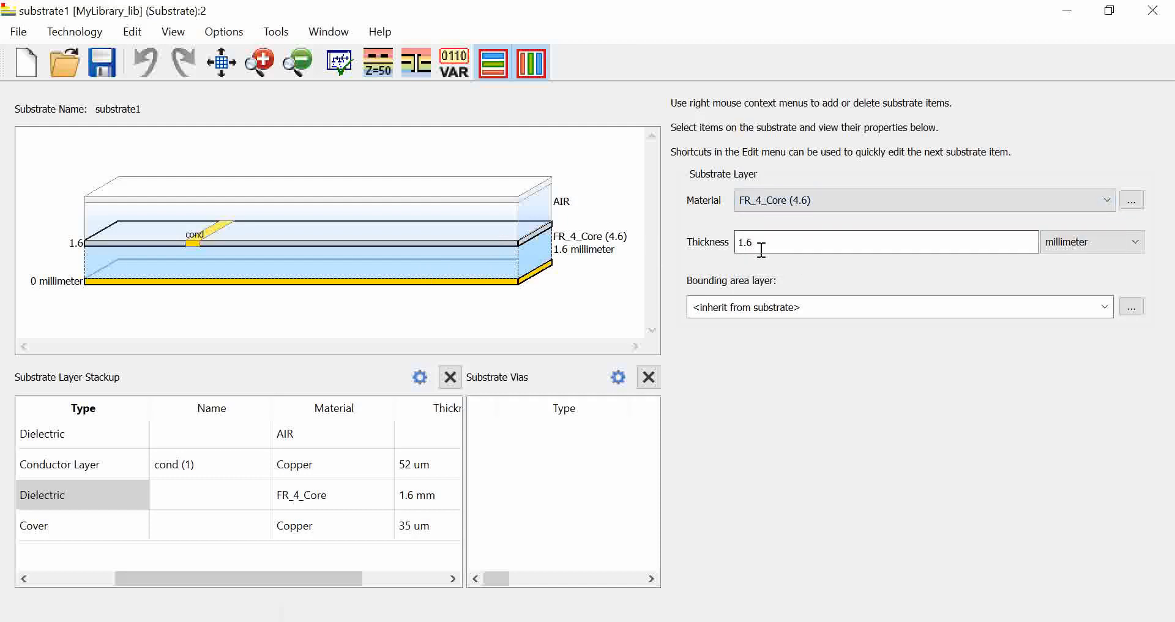
drag(761, 249, 680, 245)
click(1152, 10)
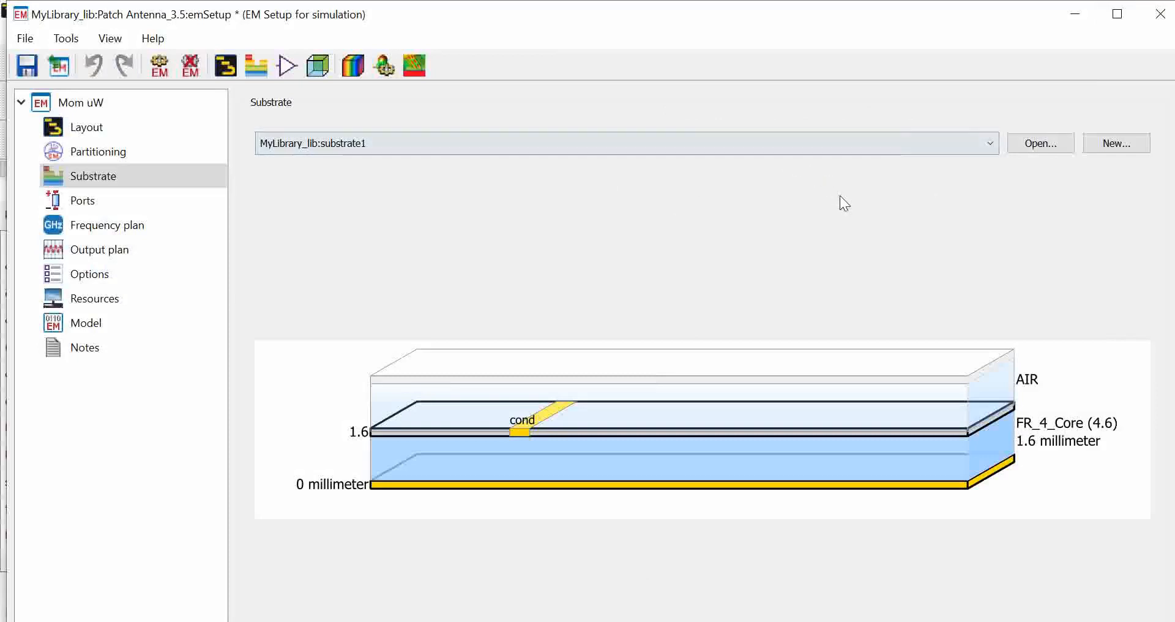
Step: Set the adaptive sweep in the EM setup's frequency plan to start at 2 GHz and stop at 5 GHz
click(1117, 15)
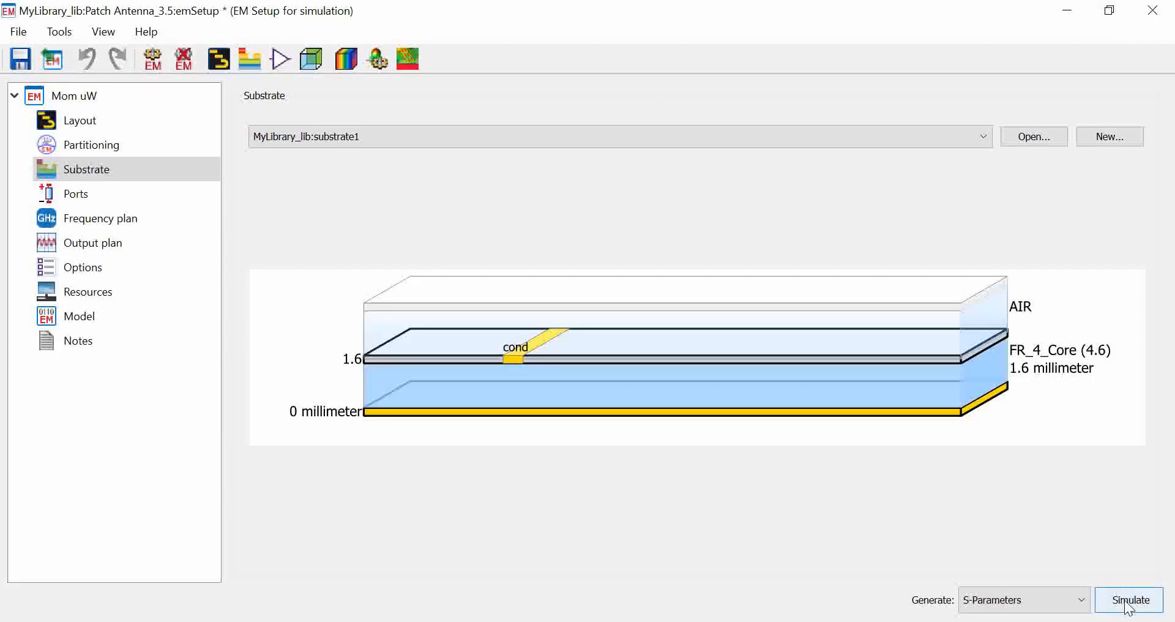
click(94, 216)
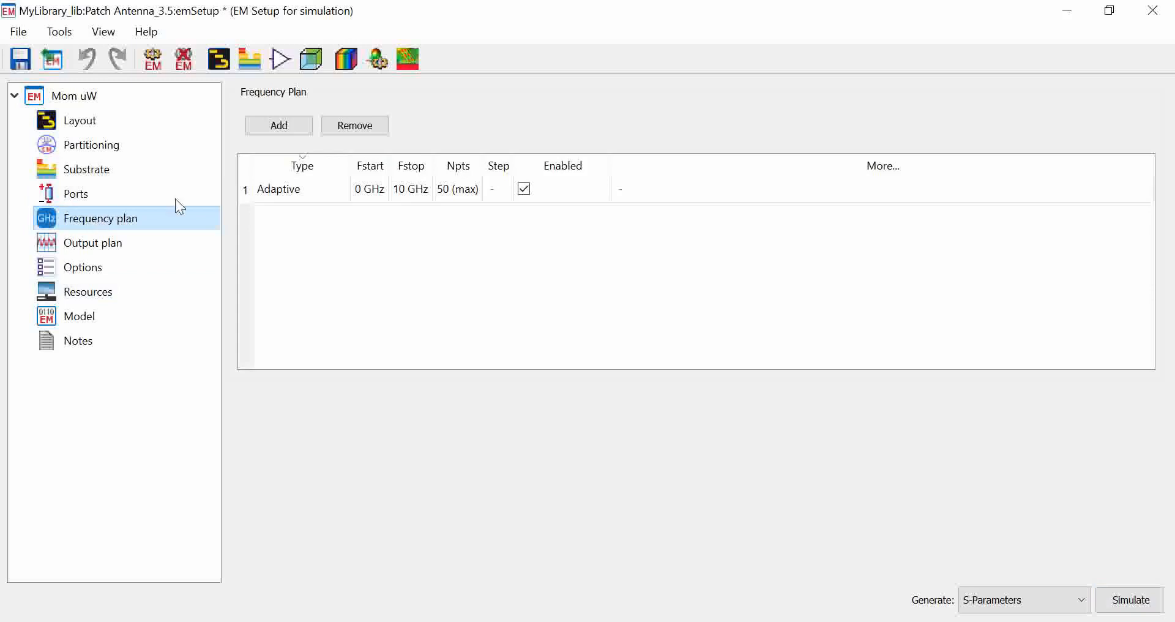
click(298, 189)
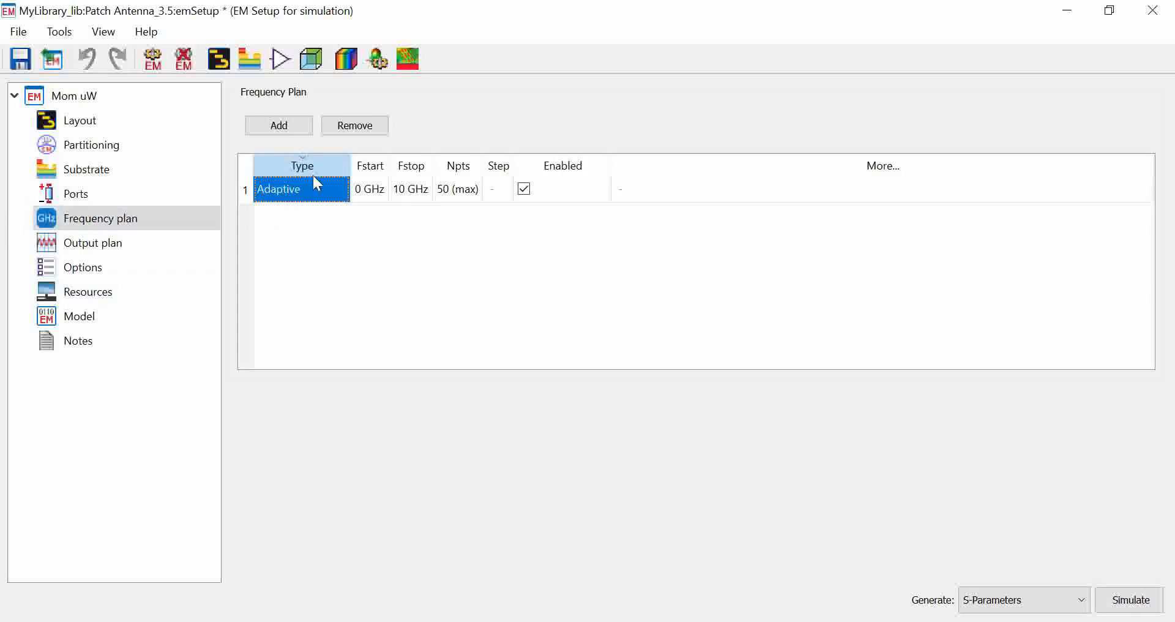
click(300, 190)
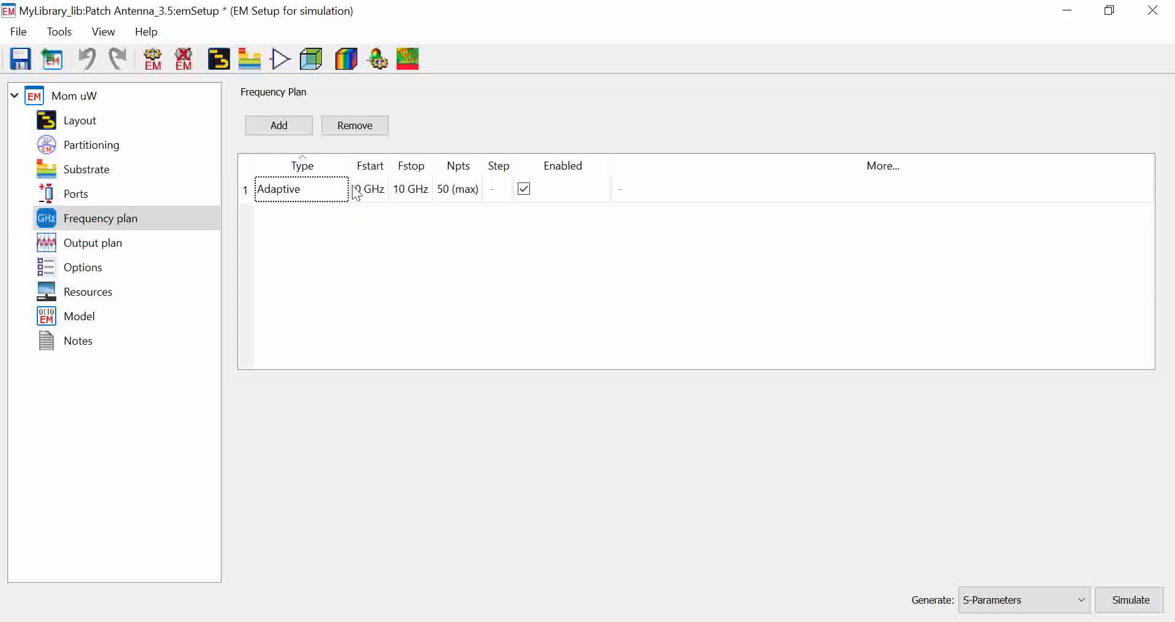
double_click(372, 192)
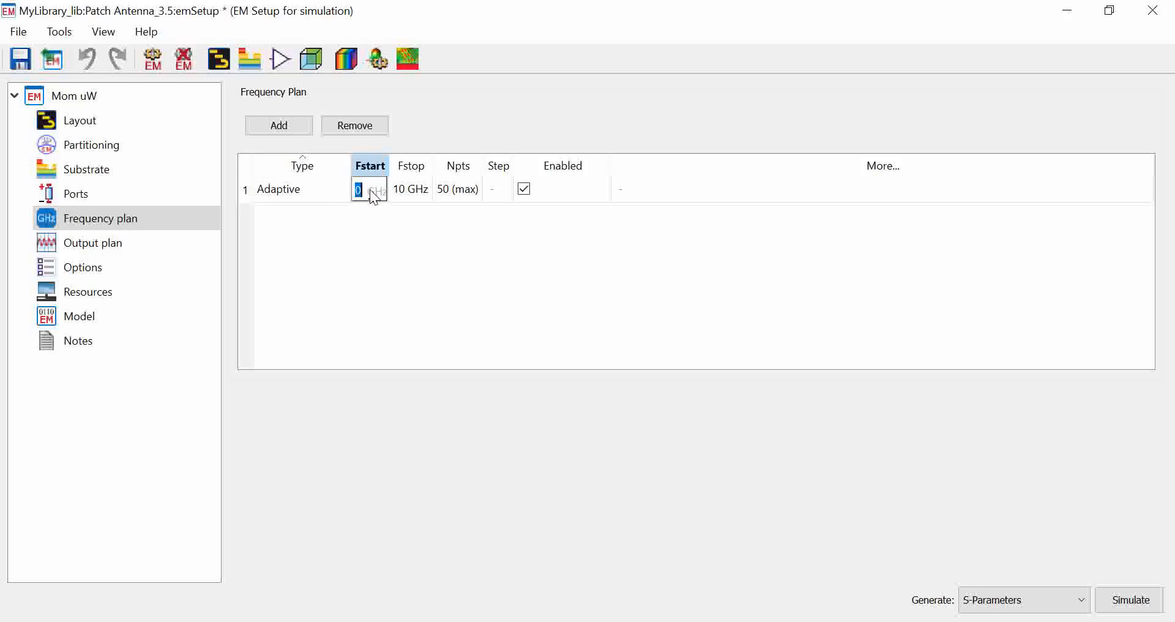
double_click(408, 190)
text(5)
key(Return)
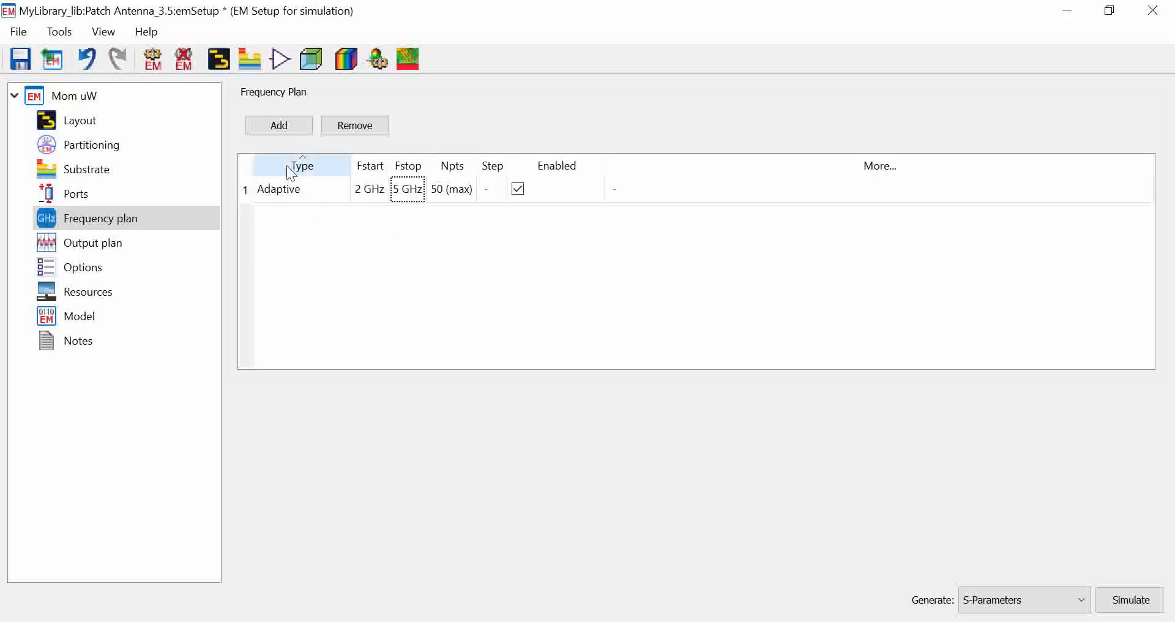
Step: Add a Single type entry at 3.5 GHz to the frequency plan
click(283, 126)
double_click(294, 214)
click(338, 216)
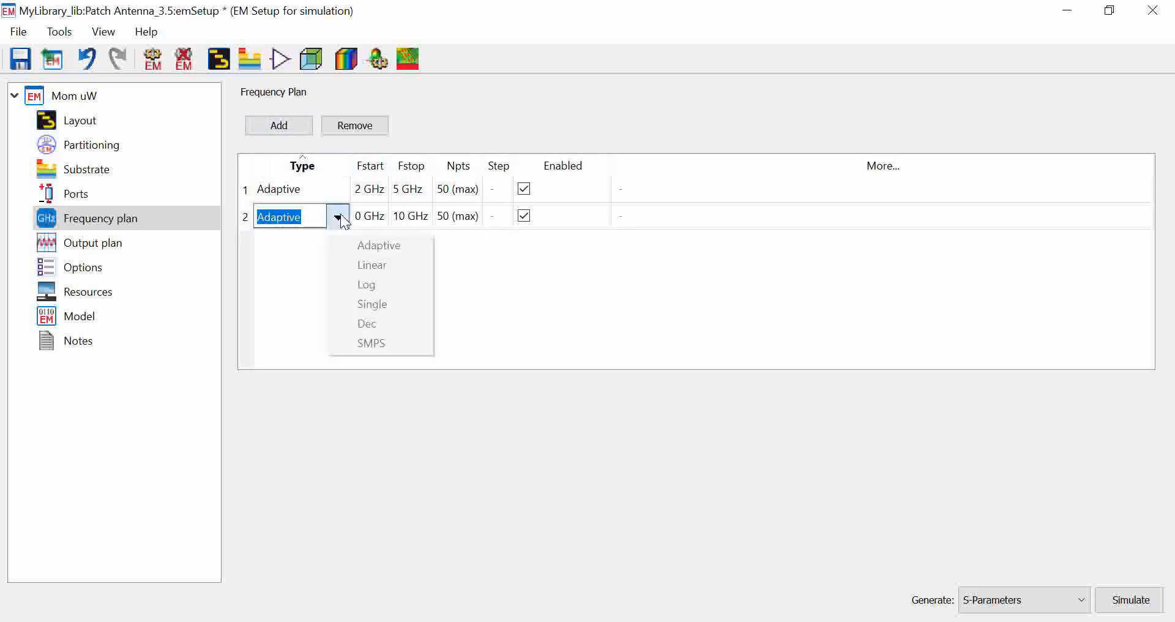
click(370, 303)
double_click(368, 216)
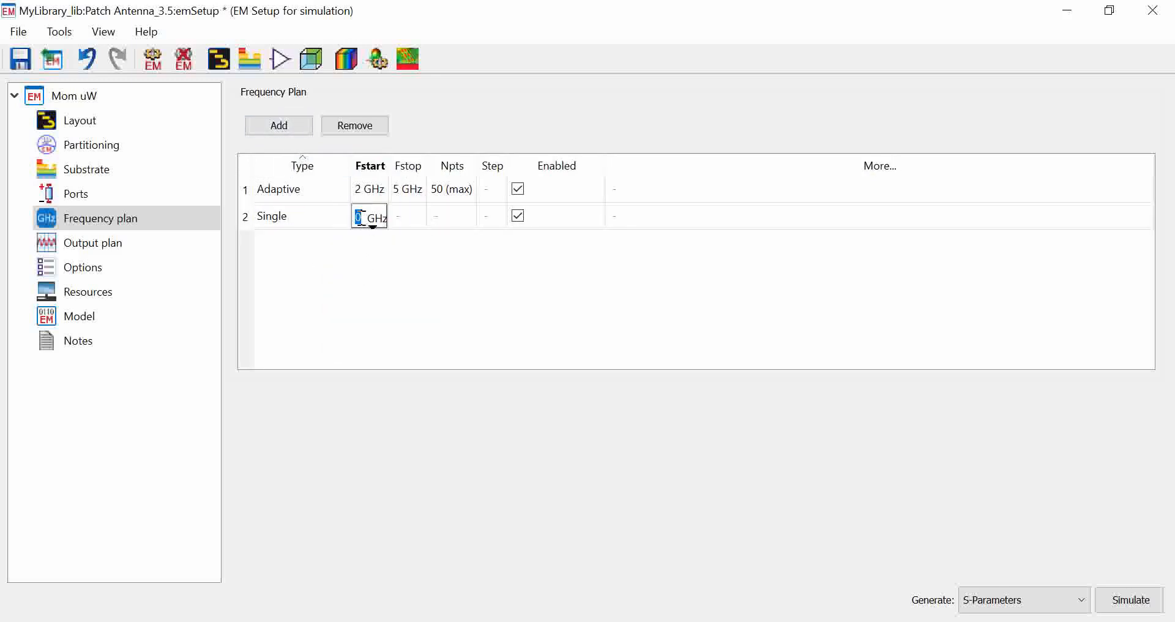
text(3.5)
key(Return)
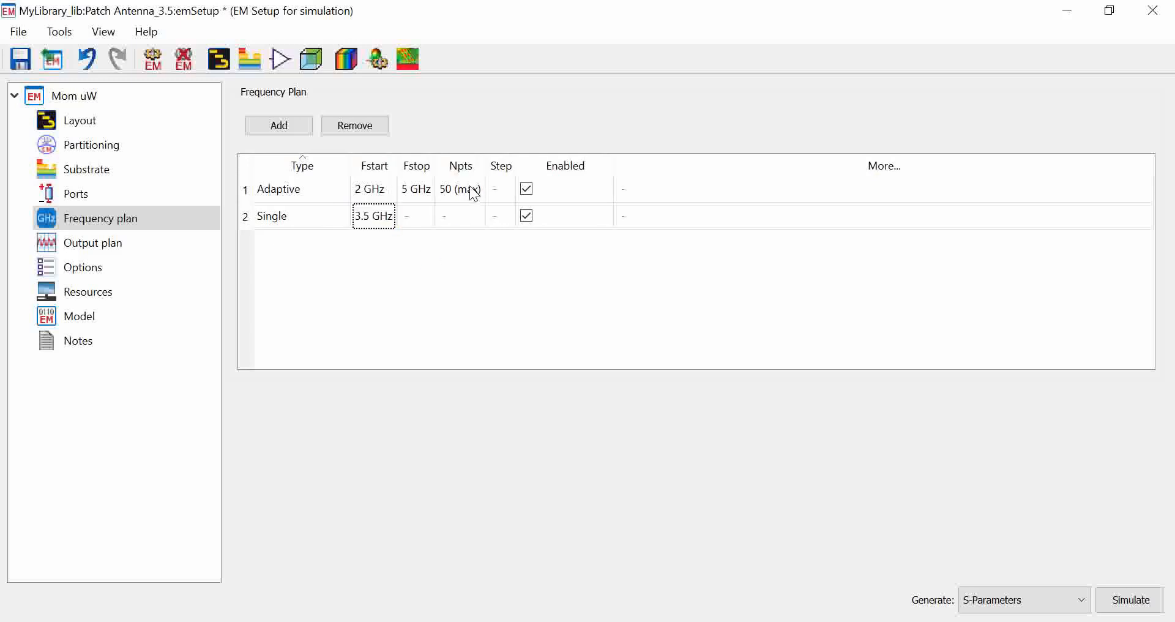
Step: Set the maximum number of points of the adaptive 2 to 5 GHz sweep to 100
click(468, 187)
text(100)
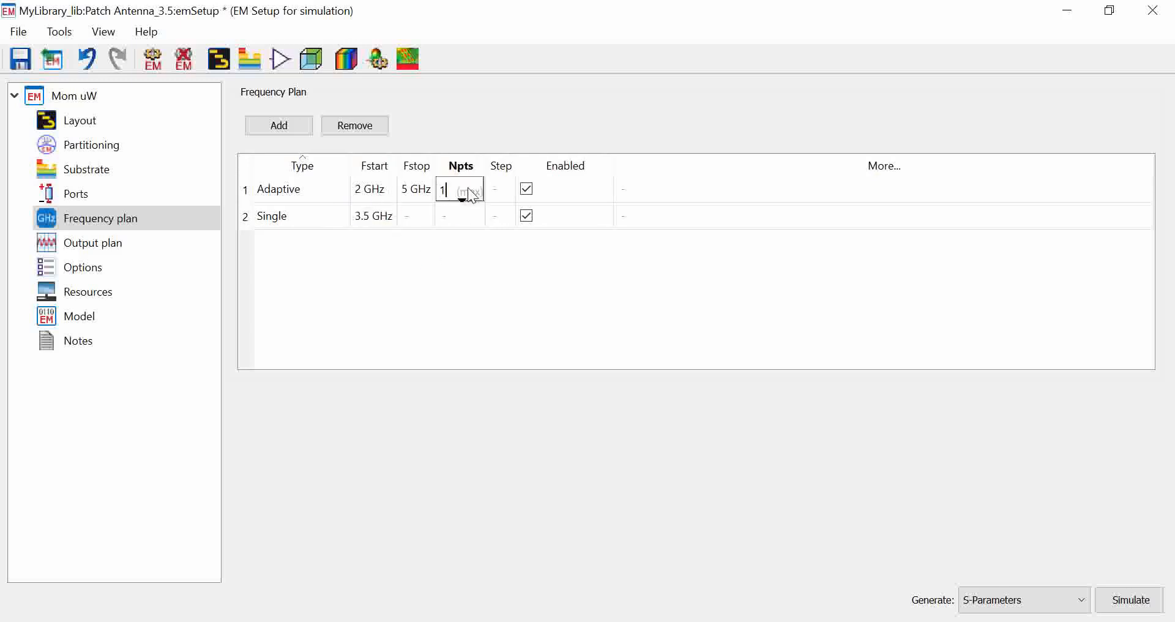
click(478, 256)
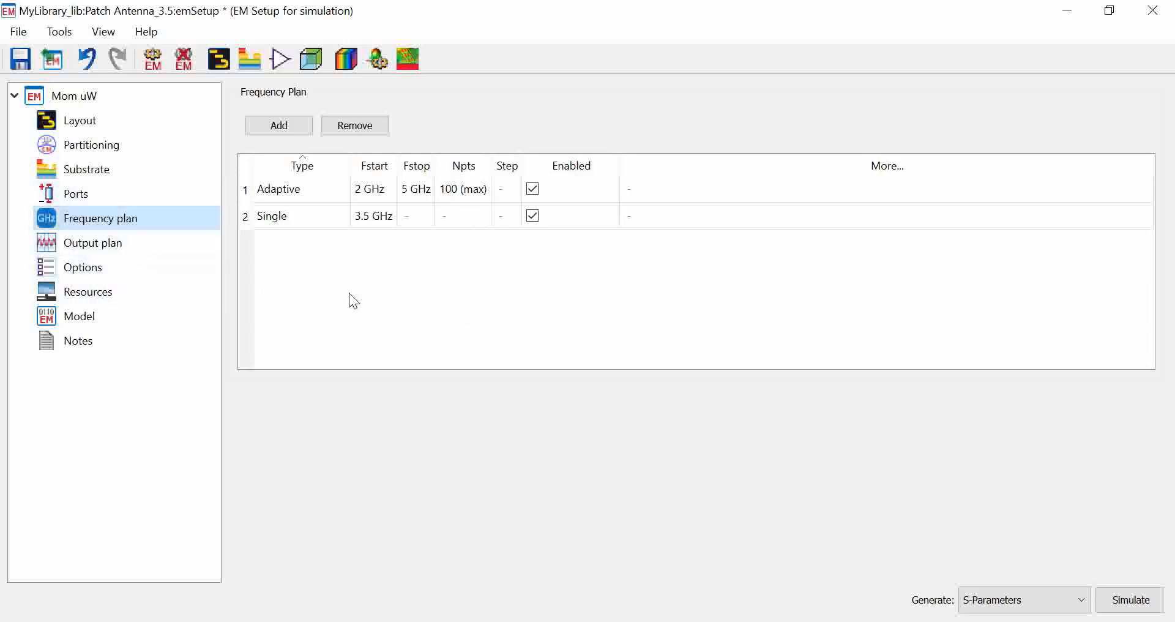
Step: Set the output plan to save currents for all generated frequencies
click(125, 251)
scroll(418, 380, down, 3)
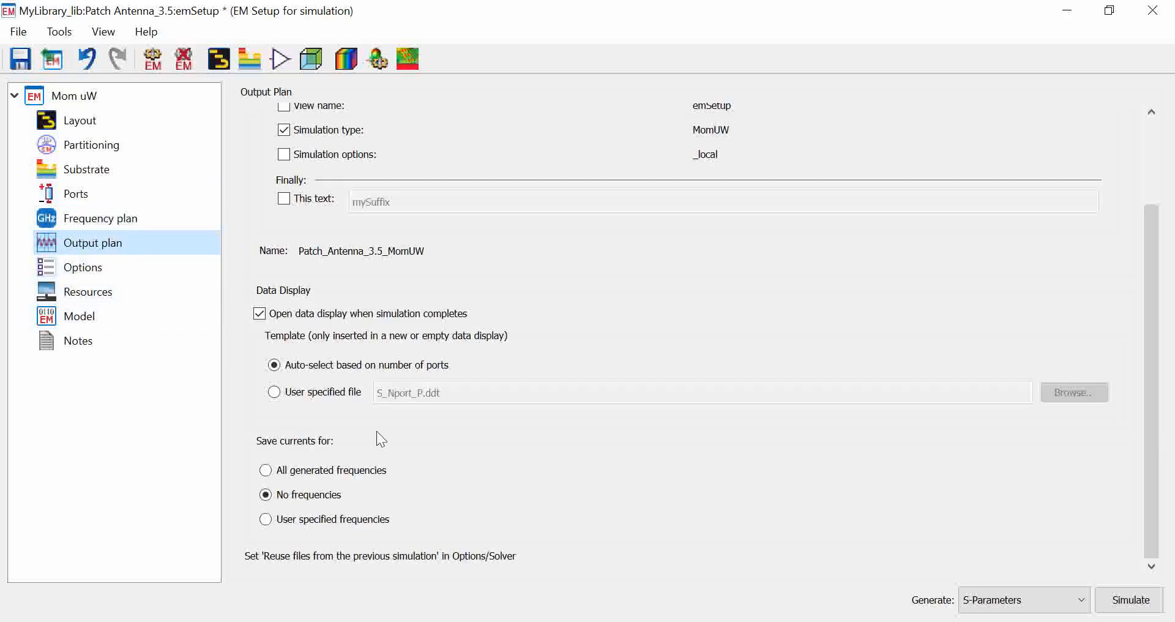
click(313, 471)
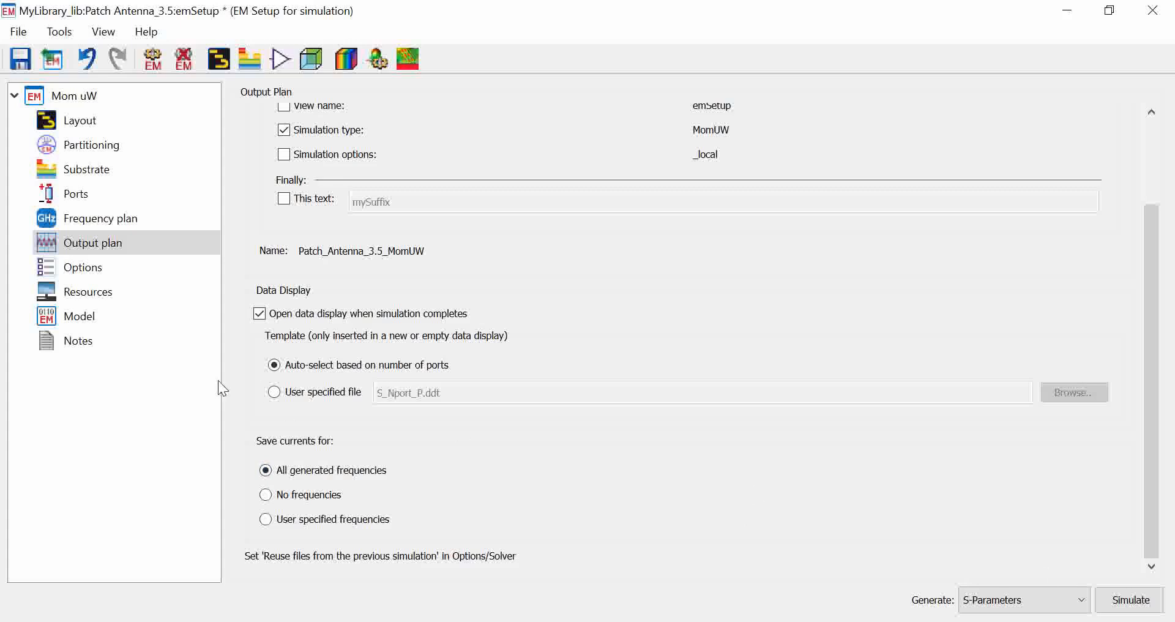
Step: Examine the global mesh settings in the simulation options, including mesh frequency, mesh density and edge mesh
click(142, 269)
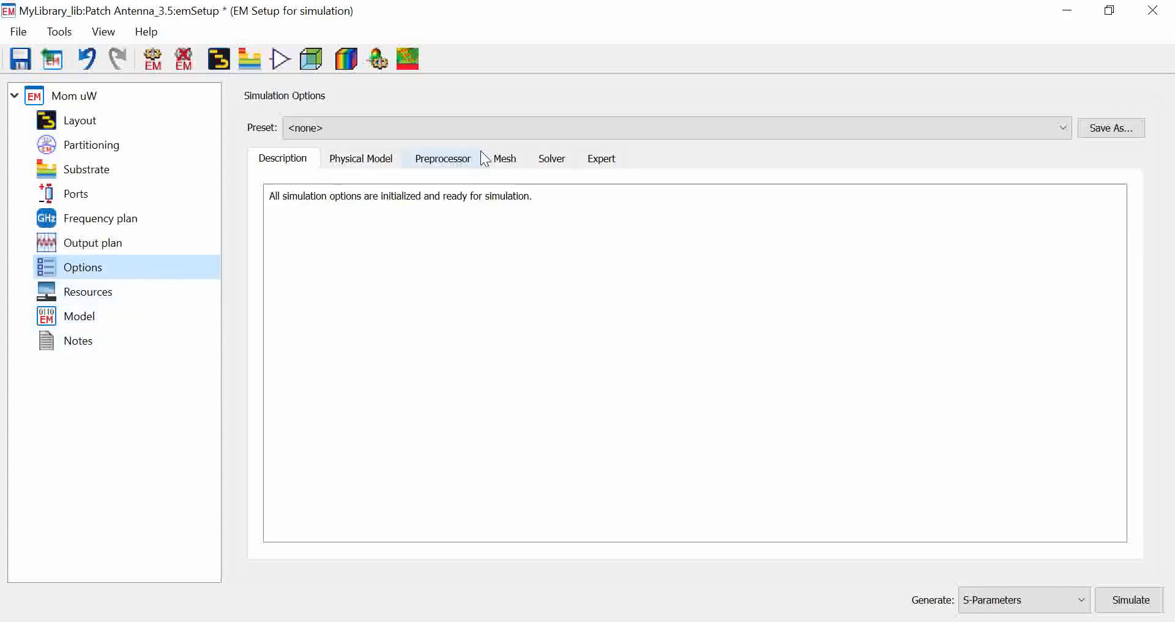
click(503, 161)
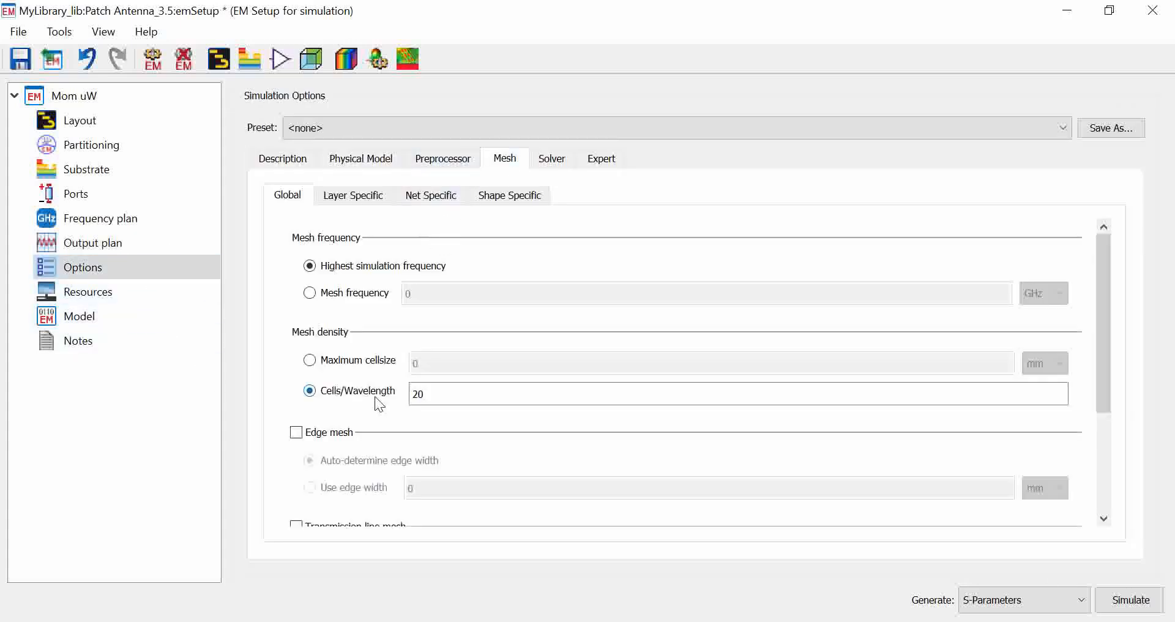
scroll(375, 395, down, 3)
scroll(375, 395, up, 3)
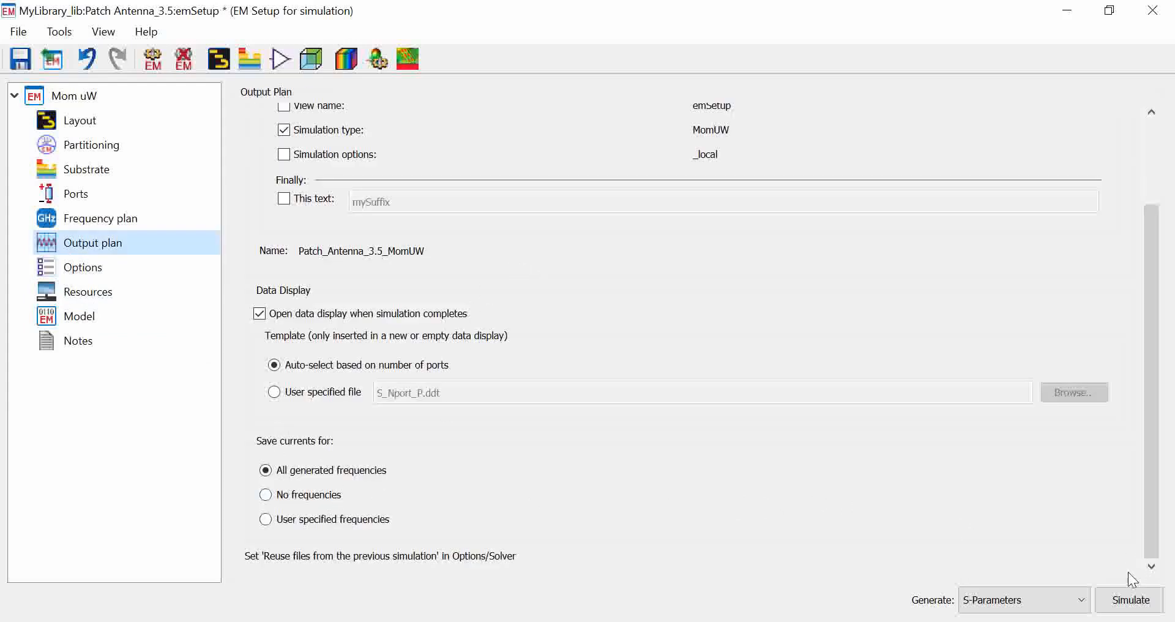
Step: Run the S-parameter EM simulation and maximize the resulting data display window
click(1117, 603)
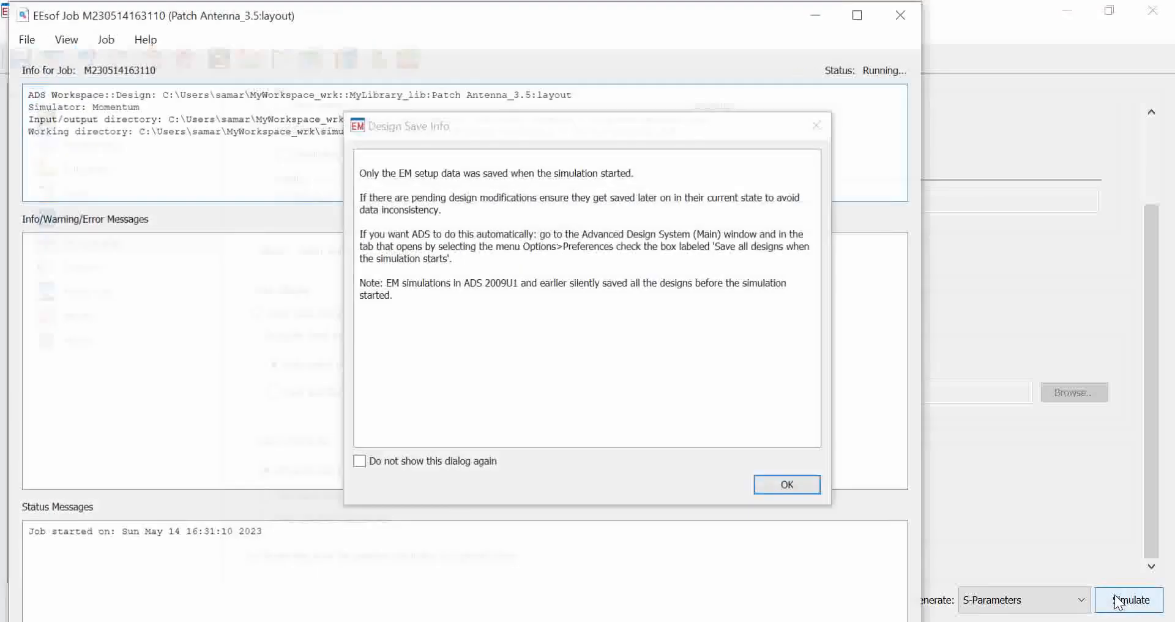
key(Return)
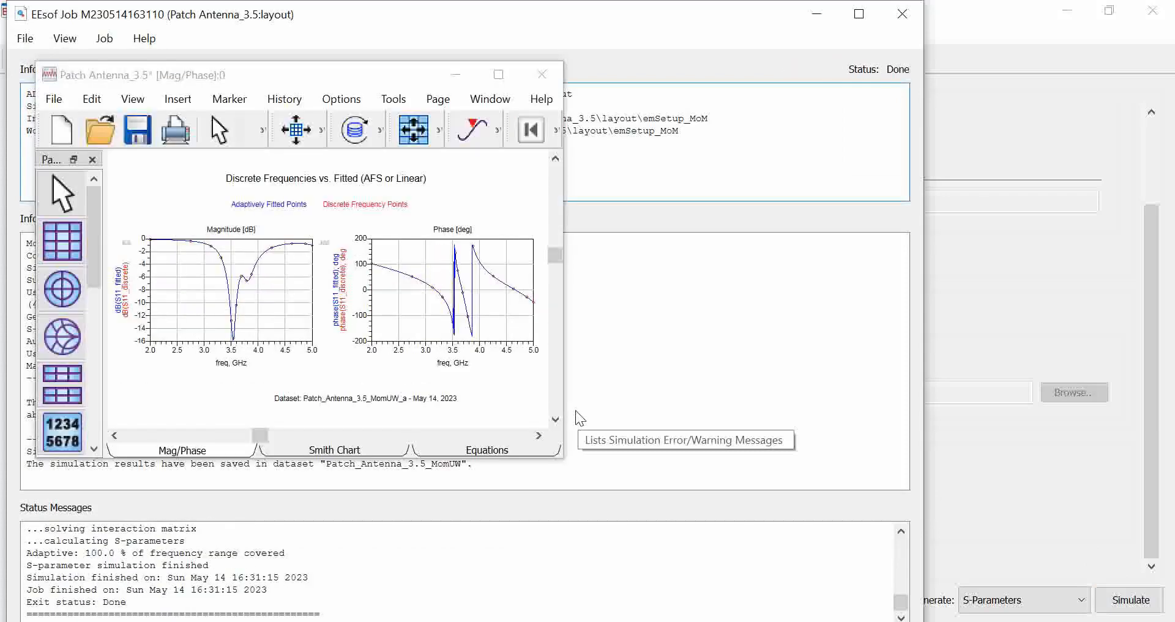
click(498, 74)
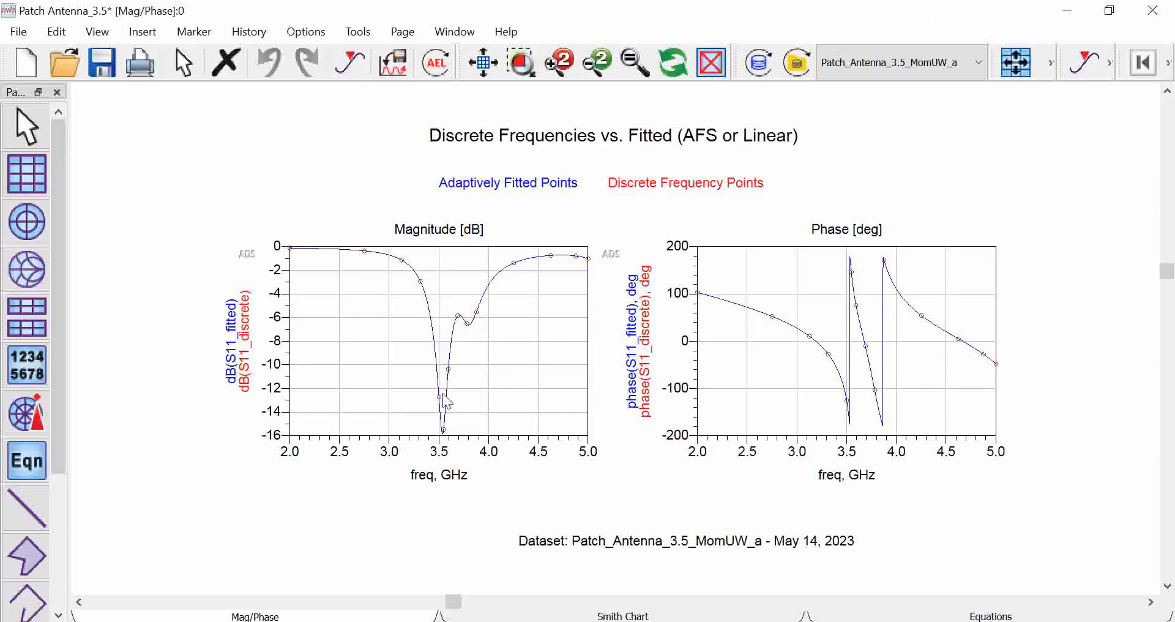
Step: Delete the phase plot and move the S11 magnitude plot to the centre of the page
click(728, 268)
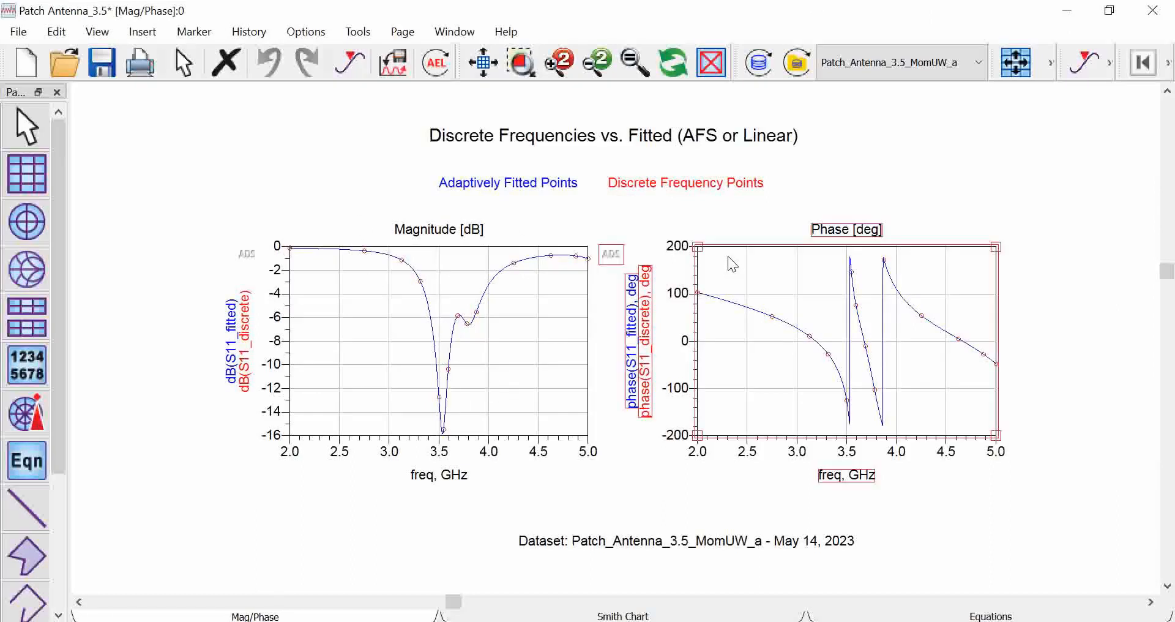
key(Delete)
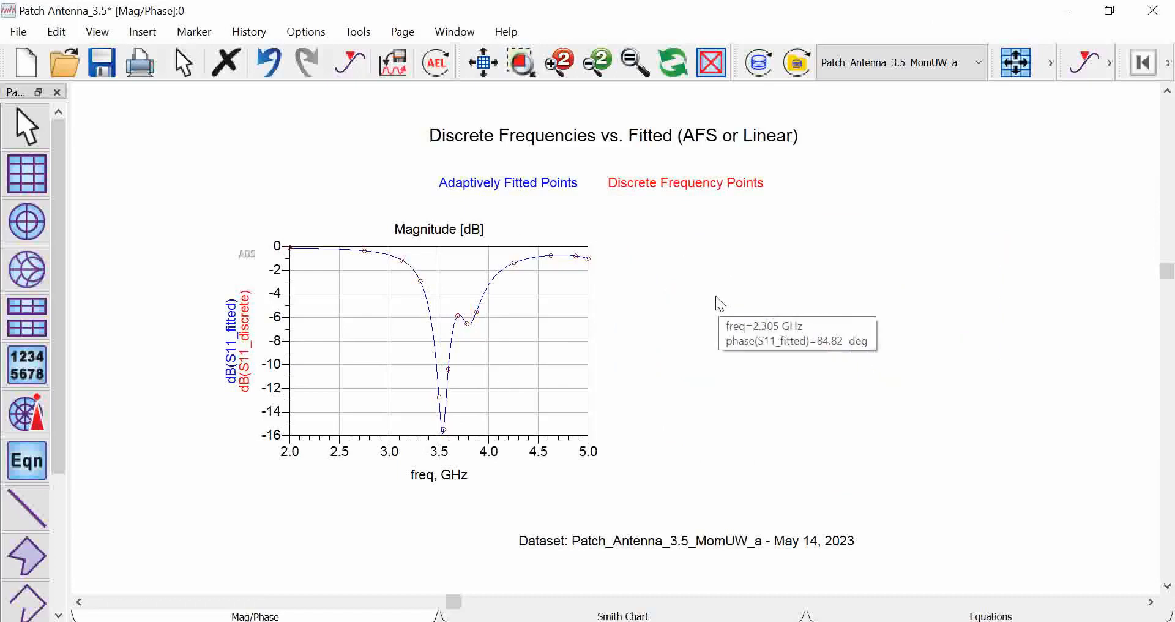
drag(394, 244, 544, 246)
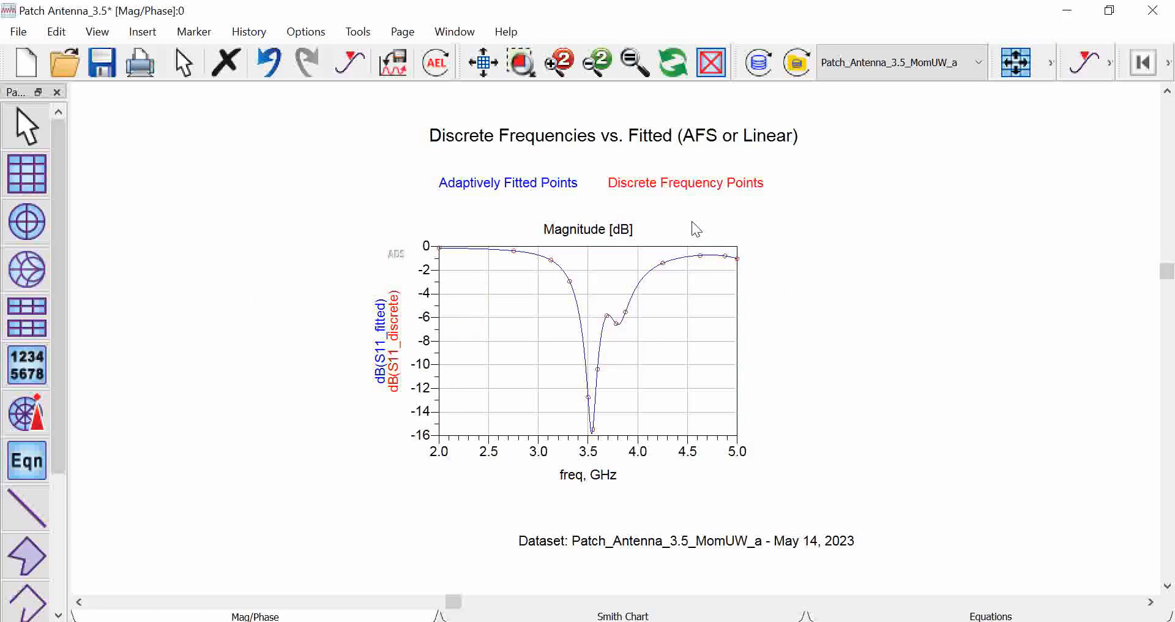
Step: Increase the line thickness of the fitted S11 trace in the magnitude plot
double_click(578, 304)
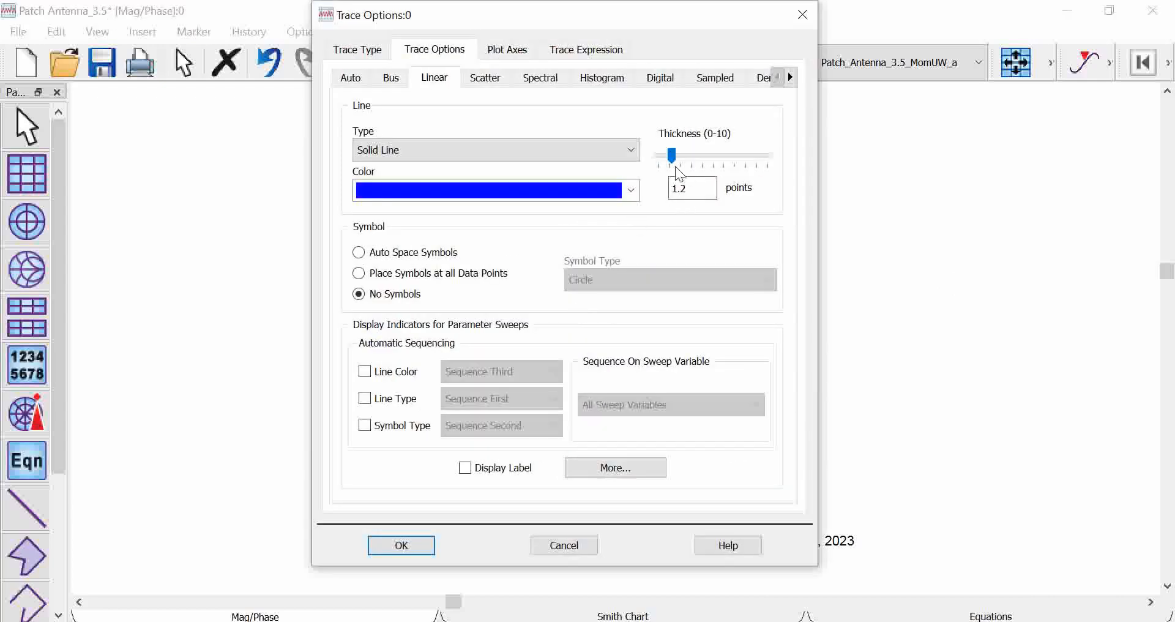
drag(698, 156, 699, 156)
click(401, 540)
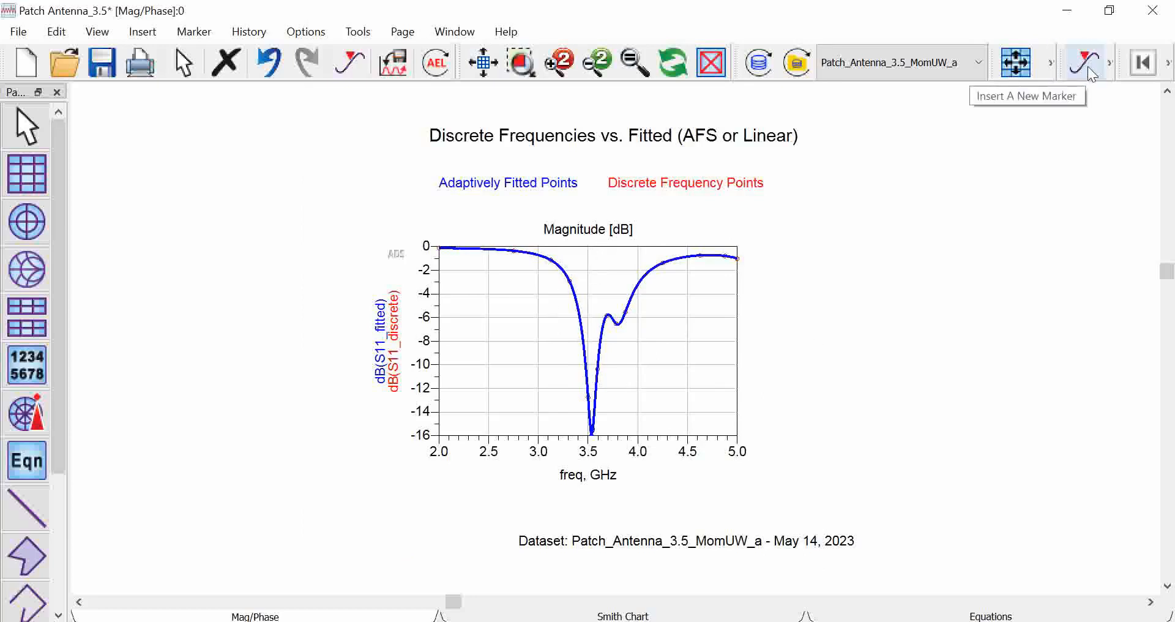
Step: Insert a valley marker at the deepest dip of the fitted S11 trace and place its readout beside the plot
click(1109, 68)
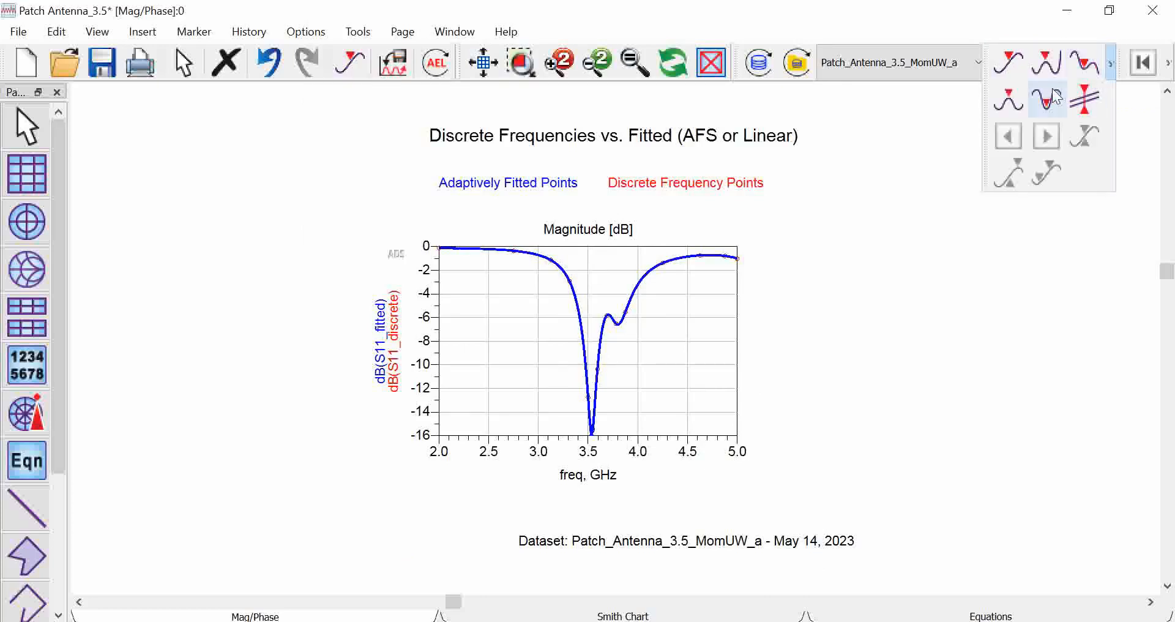
click(1081, 69)
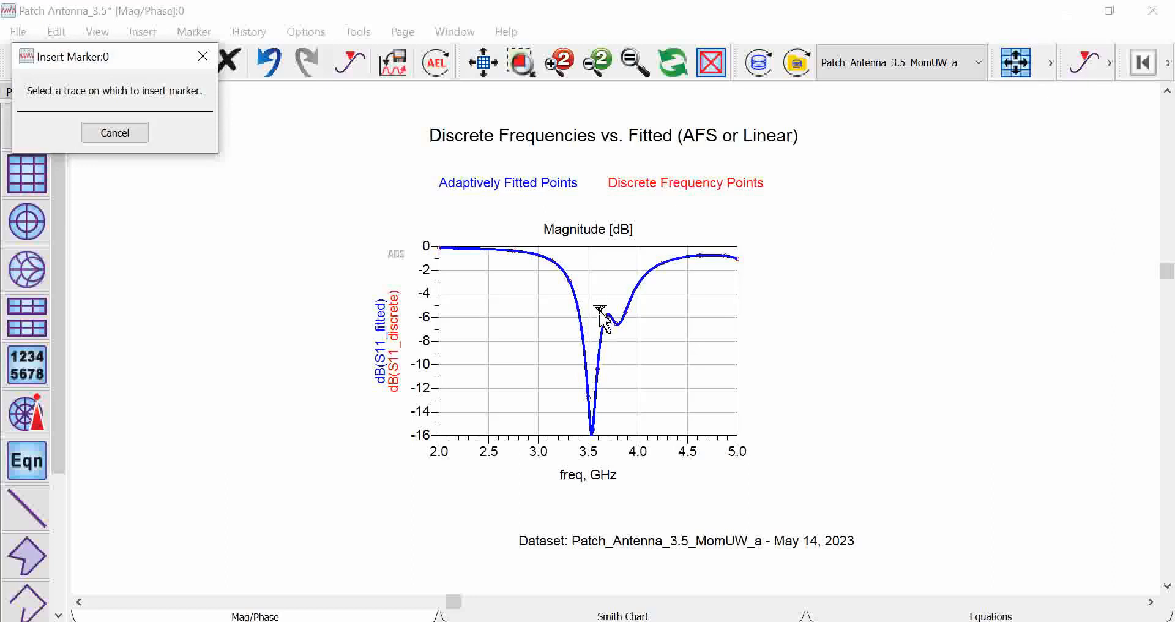
click(569, 281)
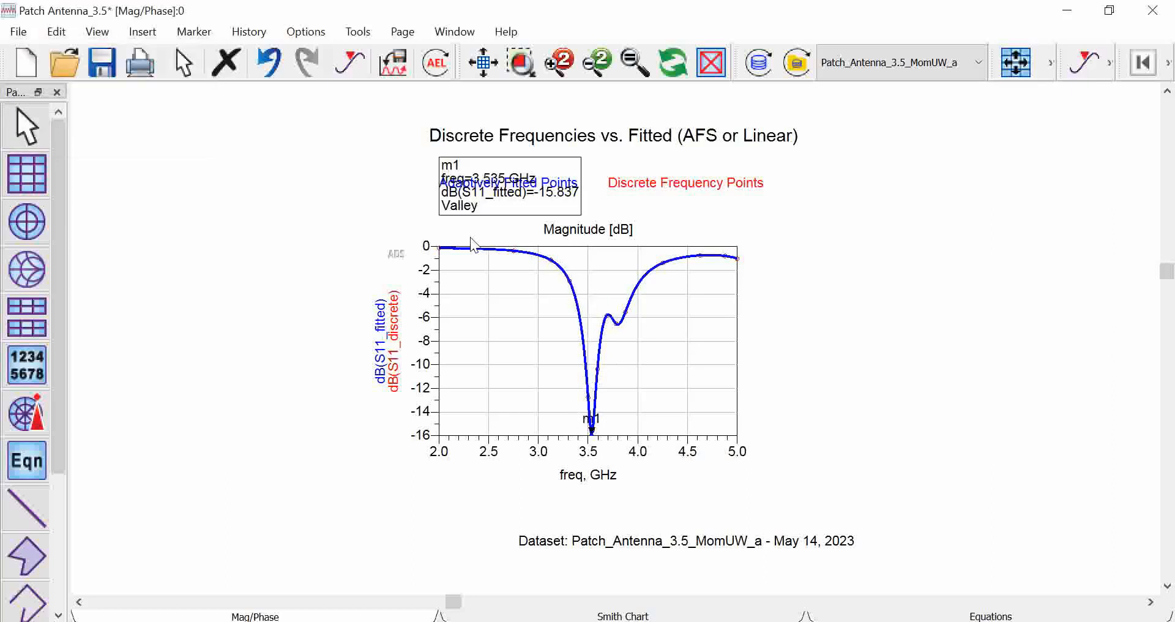
mouse_move(475, 208)
mouse_down()
mouse_move(808, 249)
mouse_move(774, 265)
mouse_up()
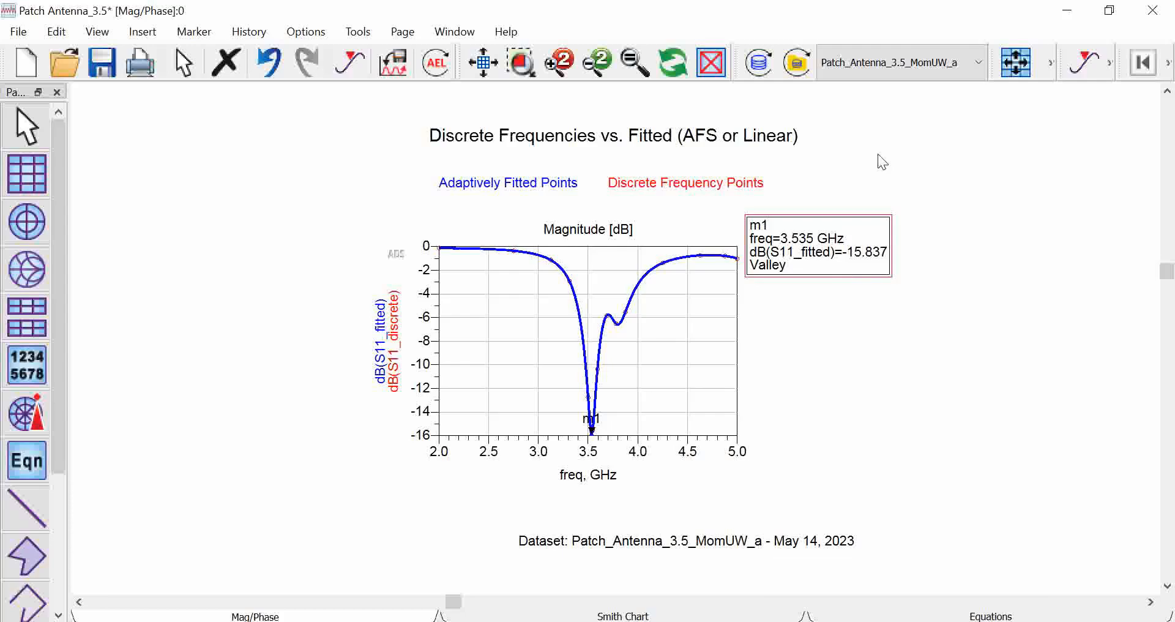
Step: Save and close the data display, and close the simulation job window after reviewing its status messages
key(ctrl+s)
click(1153, 9)
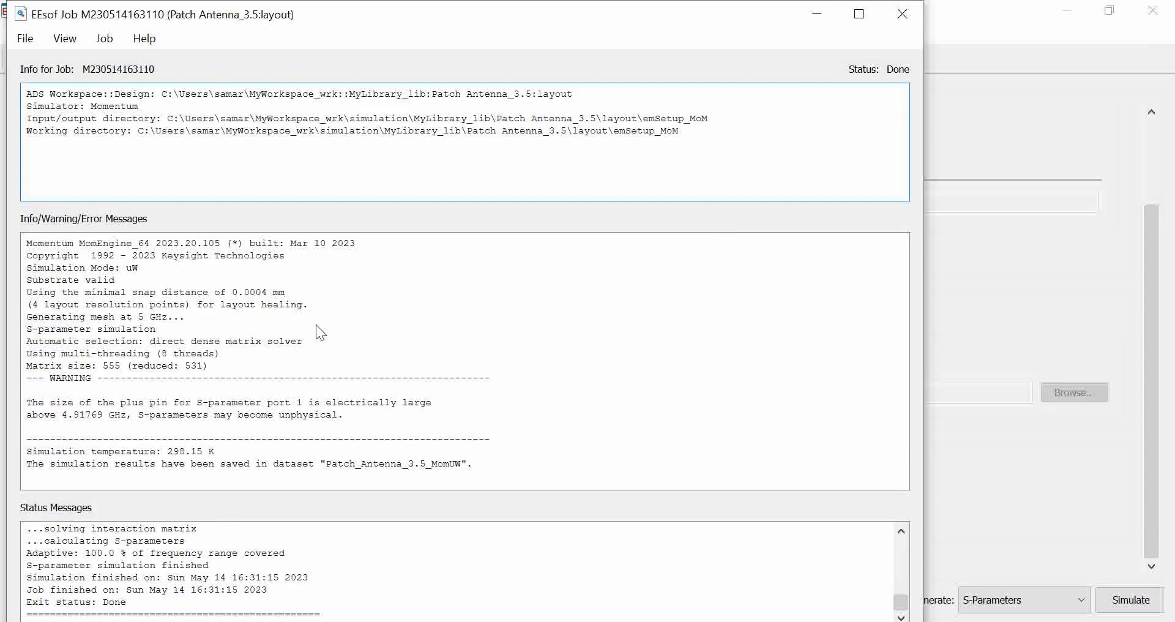
drag(895, 600, 901, 535)
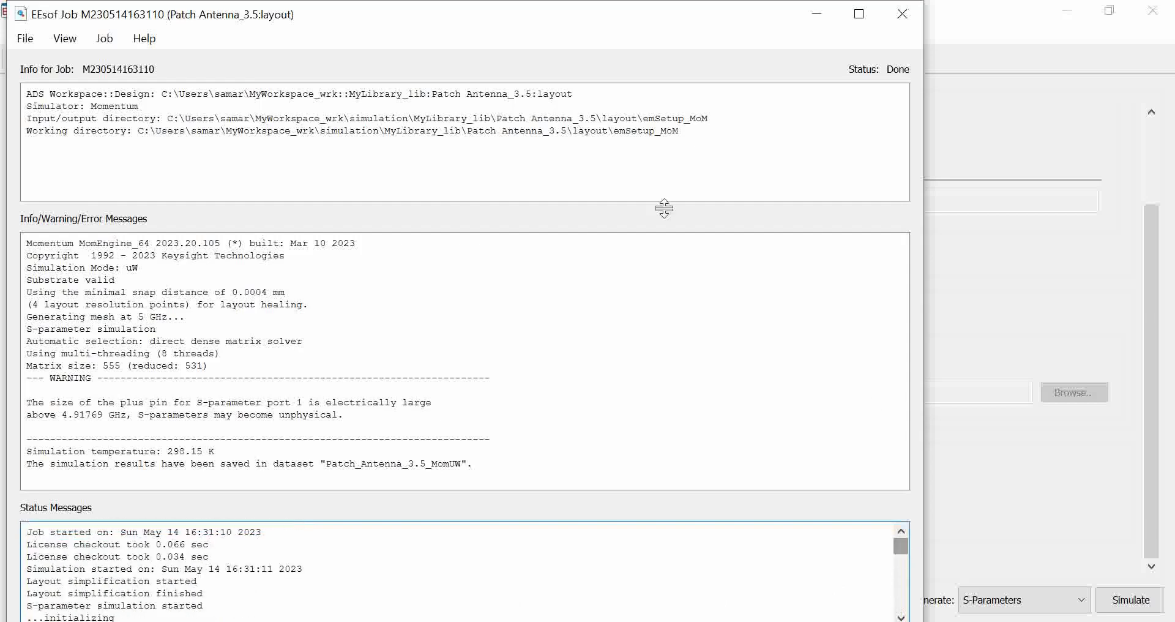
click(902, 15)
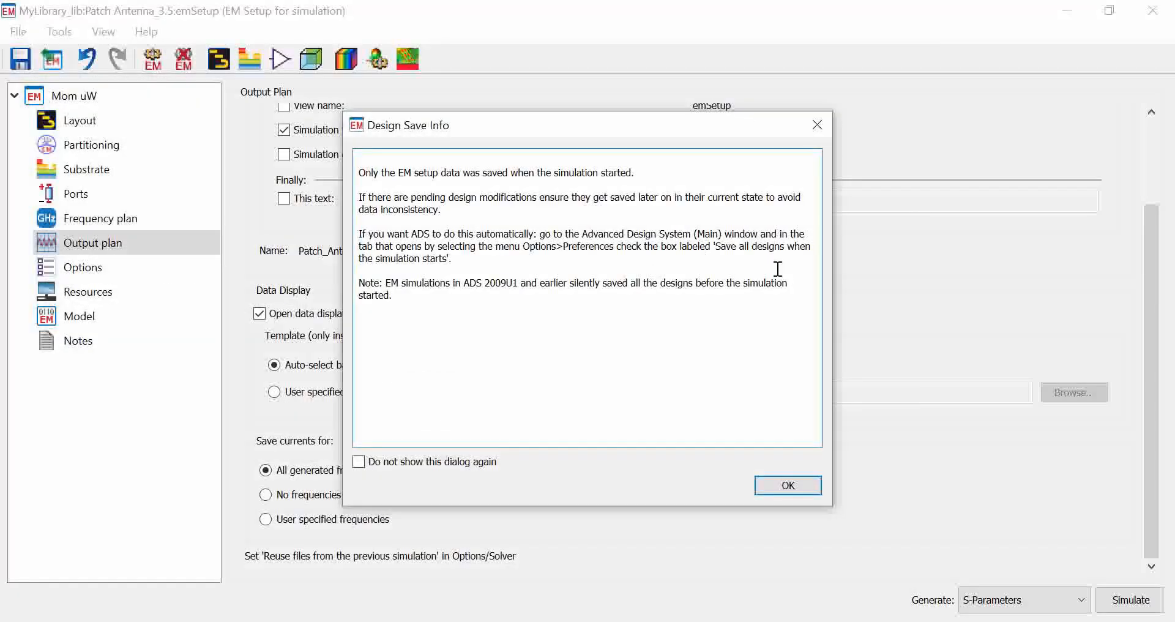